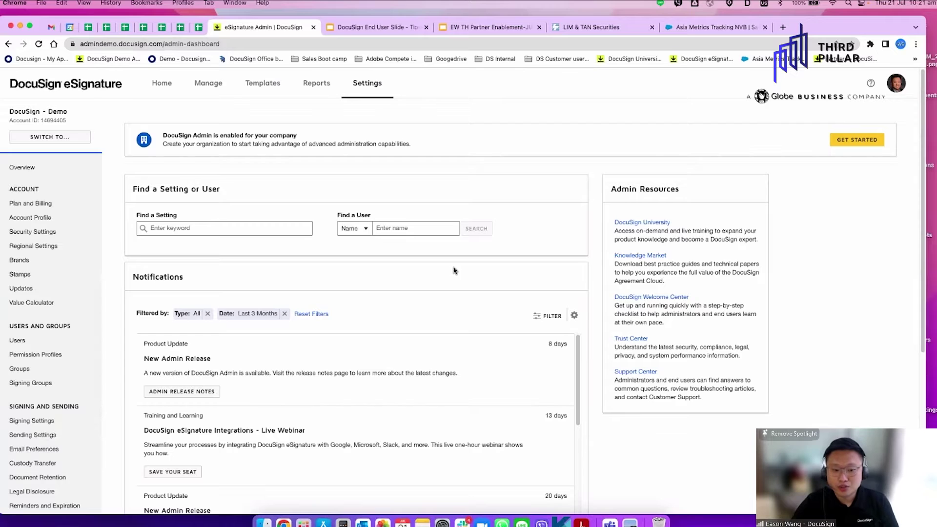
Leave DocuSign Admin via the Home tab to reach the eSignature home dashboard
{"action": "left_click", "coordinate": [155, 88]}
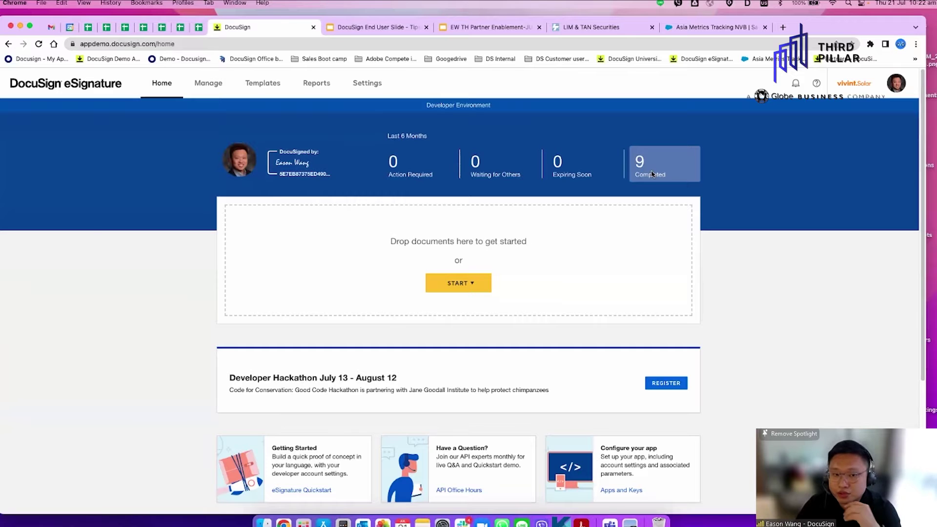
Review the account's two users under Settings > Users, briefly opening Add User
{"action": "left_click", "coordinate": [370, 85]}
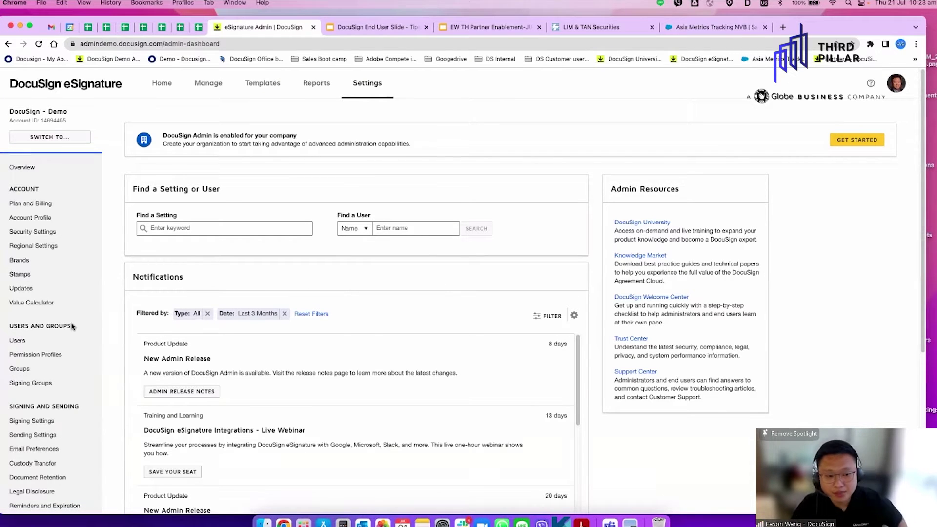
{"action": "scroll", "coordinate": [91, 289], "scroll_direction": "down", "scroll_amount": 1}
{"action": "scroll", "coordinate": [91, 289], "scroll_direction": "down", "scroll_amount": 5}
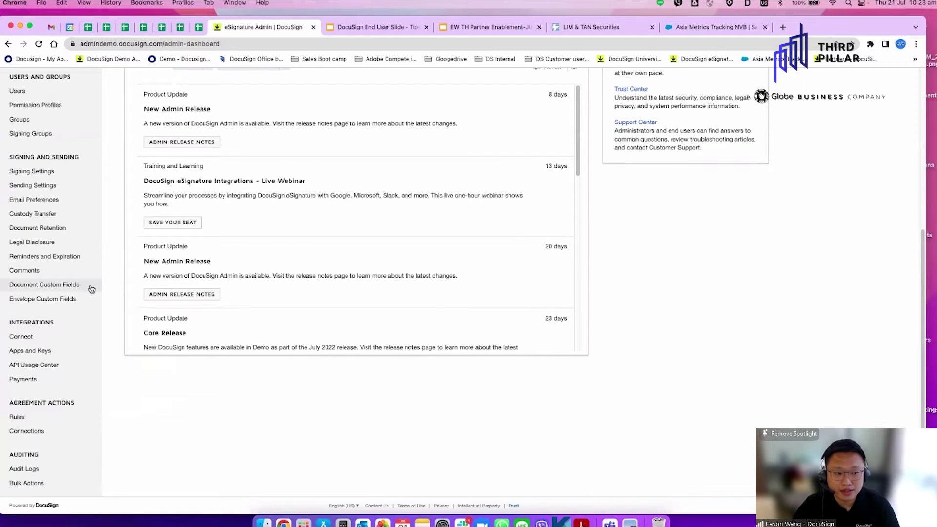
{"action": "scroll", "coordinate": [54, 268], "scroll_direction": "up", "scroll_amount": 3}
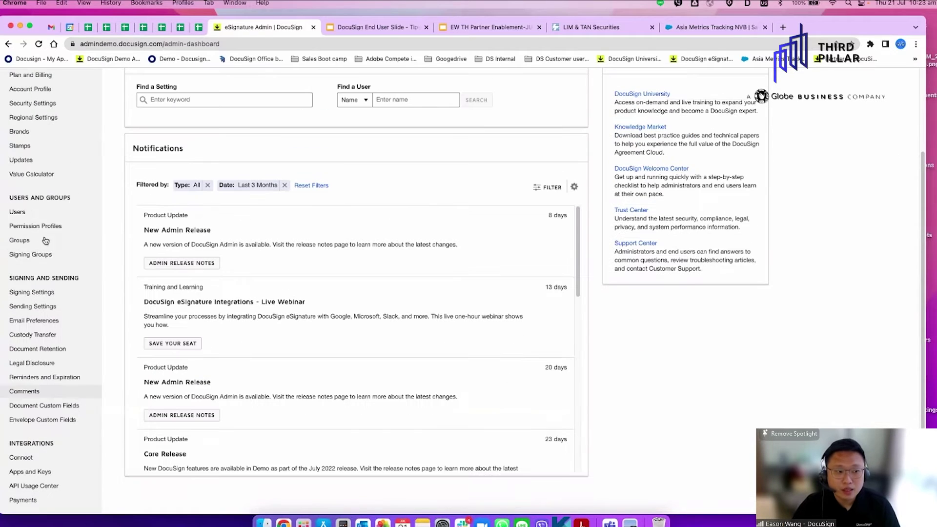
{"action": "left_click", "coordinate": [18, 212]}
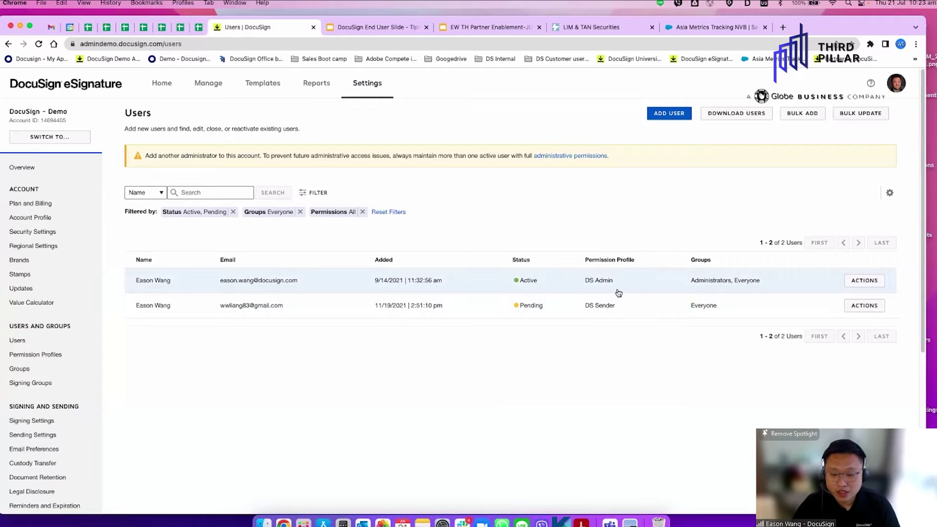
{"action": "left_click", "coordinate": [681, 115]}
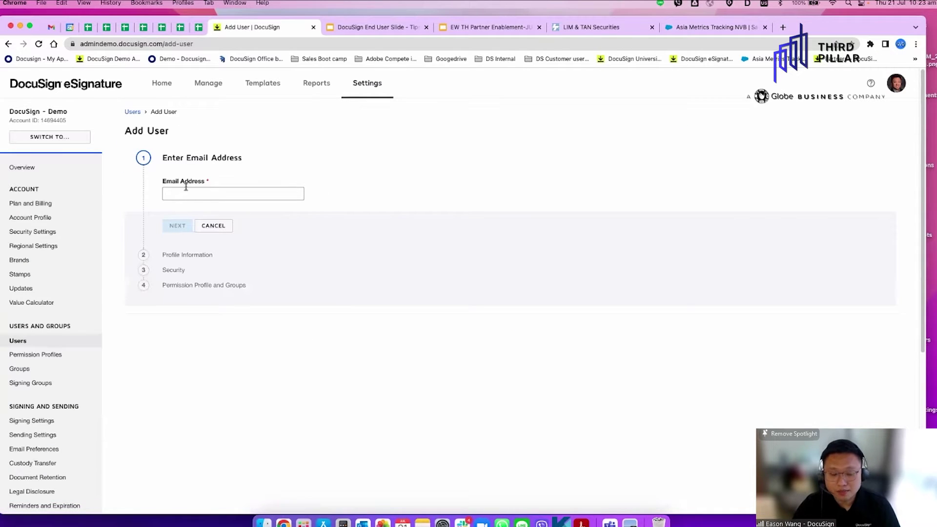
{"action": "left_click", "coordinate": [21, 346]}
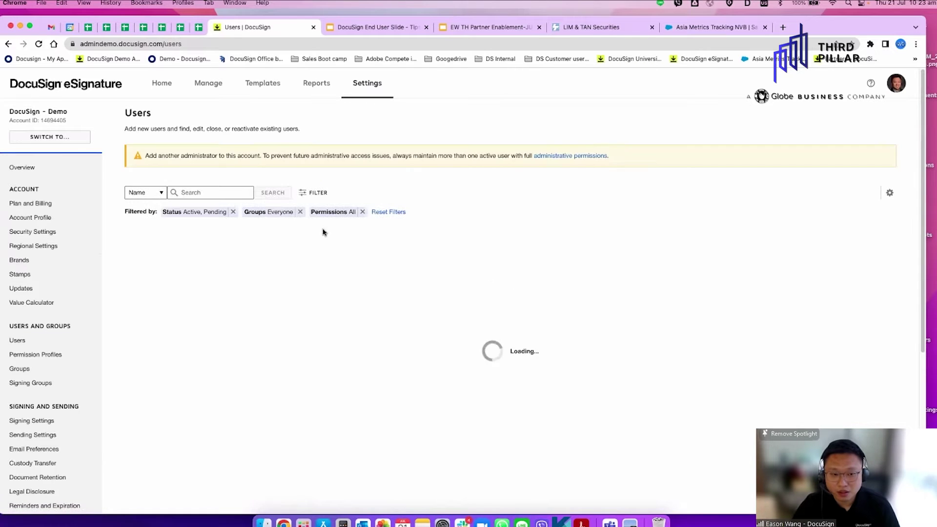
{"action": "scroll", "coordinate": [390, 471], "scroll_direction": "down", "scroll_amount": 3}
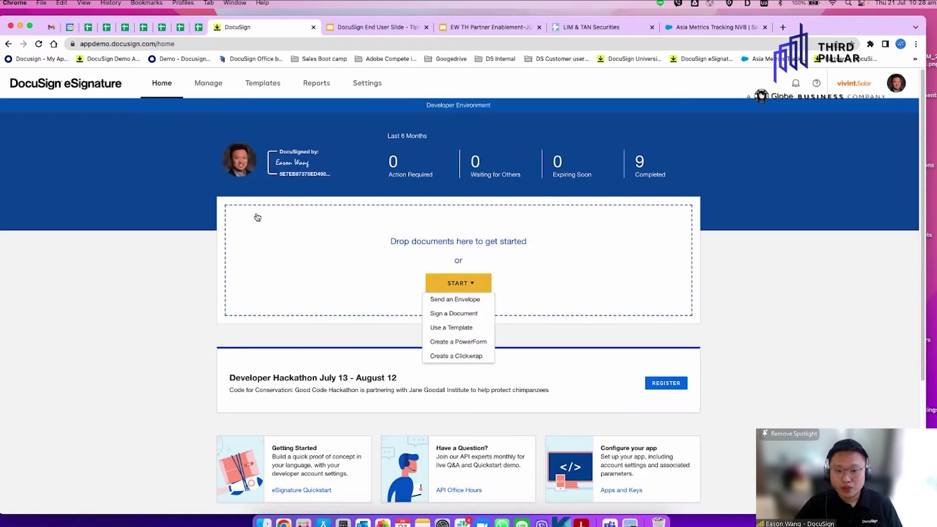
Dismiss the stray upload dialog and start a new envelope with START > Send an Envelope
{"action": "left_click", "coordinate": [416, 259]}
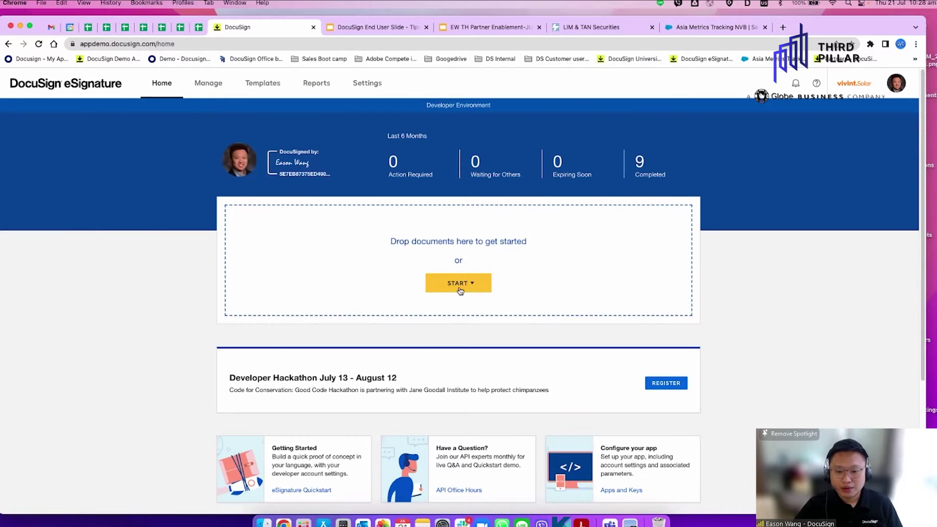
{"action": "left_click", "coordinate": [476, 285]}
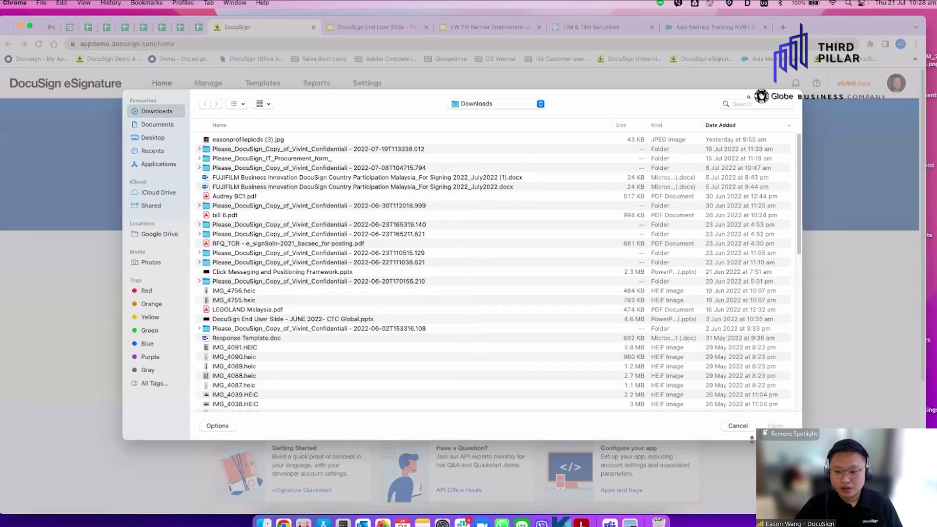
{"action": "left_click", "coordinate": [731, 426]}
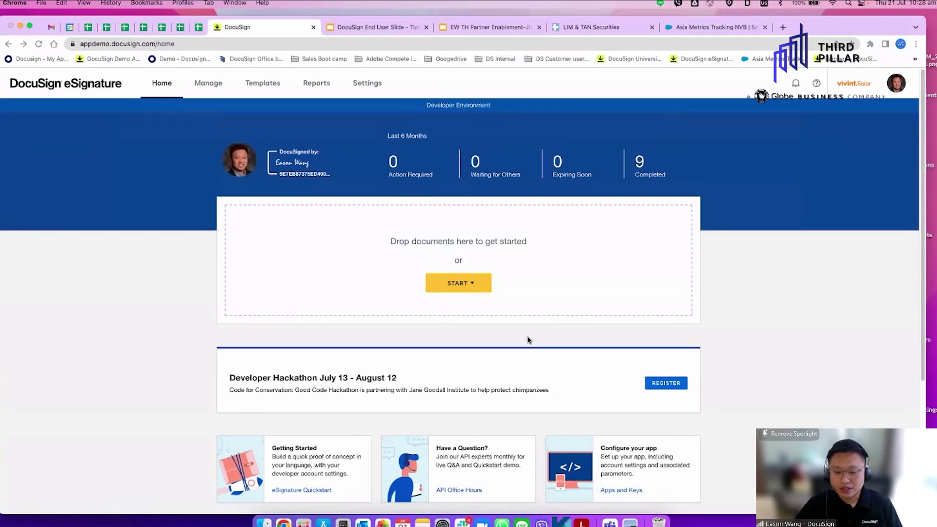
{"action": "left_click", "coordinate": [465, 282]}
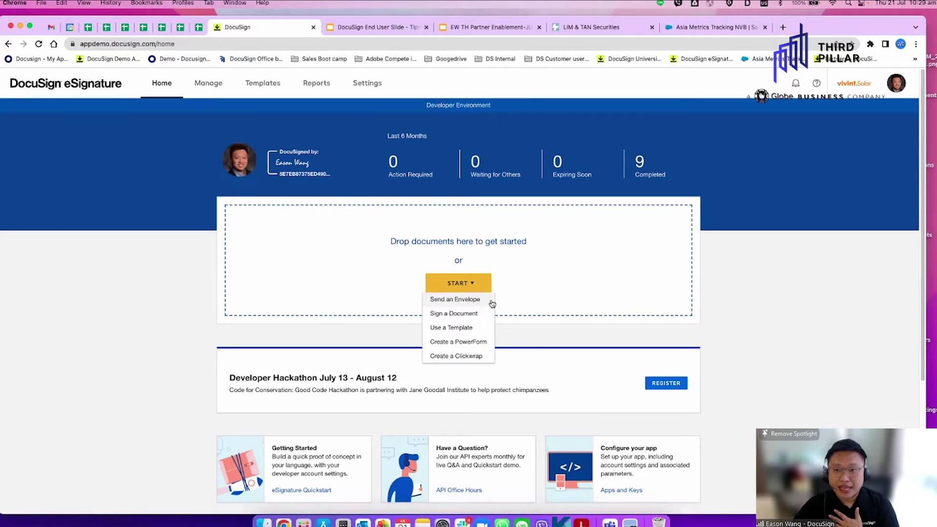
{"action": "left_click", "coordinate": [473, 305]}
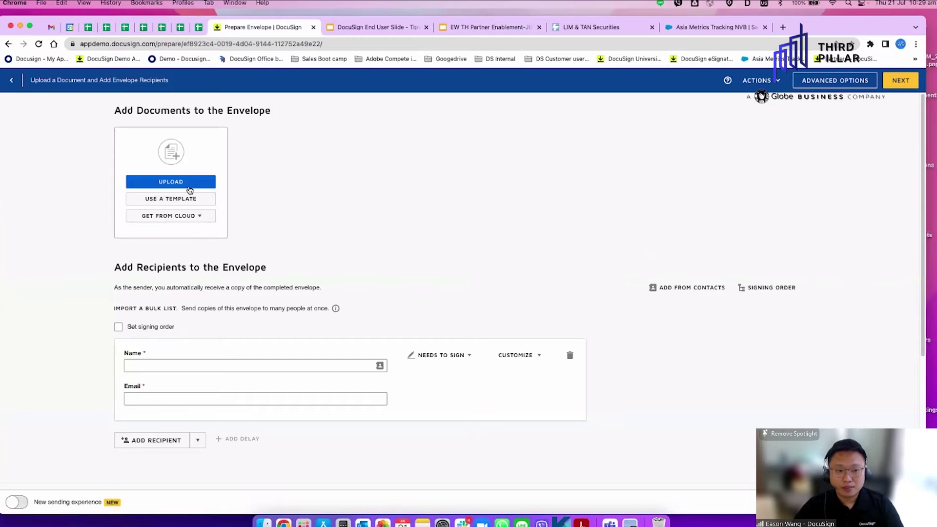
Upload Copy of Vivint Confidentiality Agreement.docx from Desktop > Demo Files, declining the matching template
{"action": "left_click", "coordinate": [186, 189]}
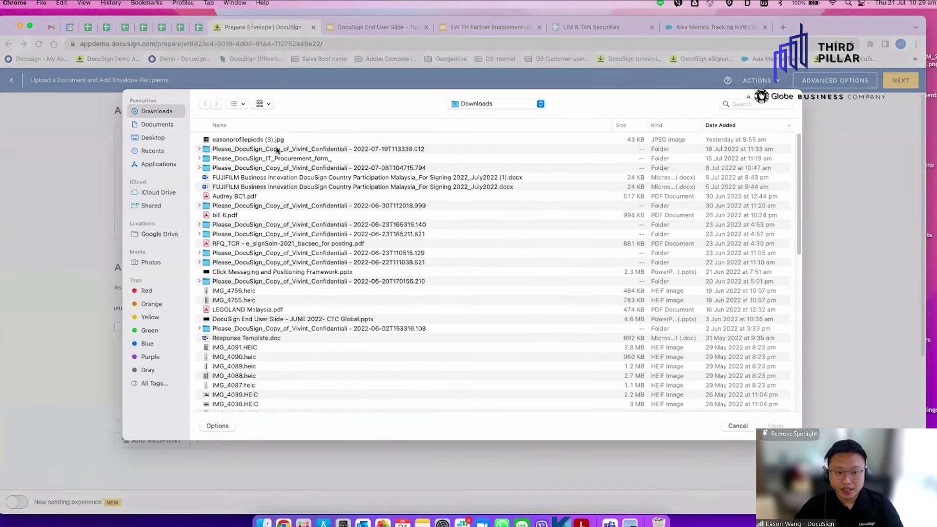
{"action": "left_click", "coordinate": [151, 138]}
{"action": "scroll", "coordinate": [291, 284], "scroll_direction": "down", "scroll_amount": 5}
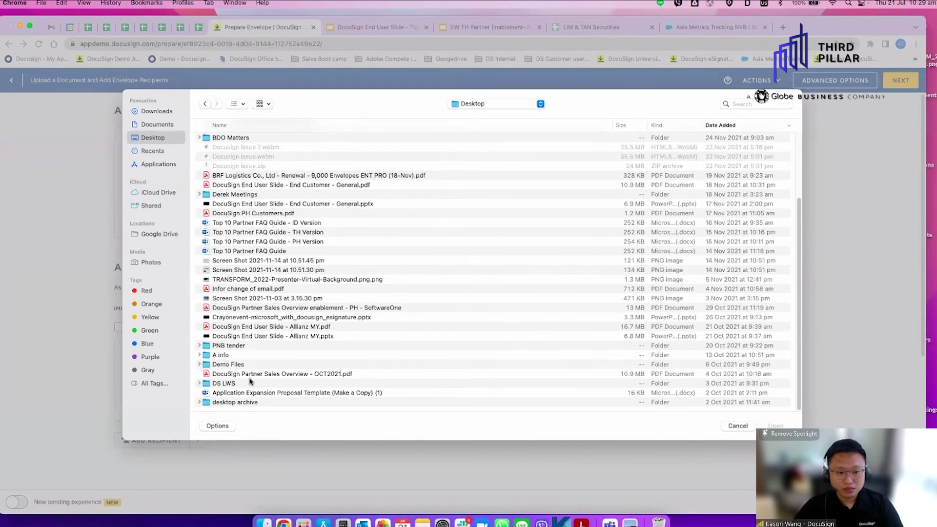
{"action": "double_click", "coordinate": [227, 365]}
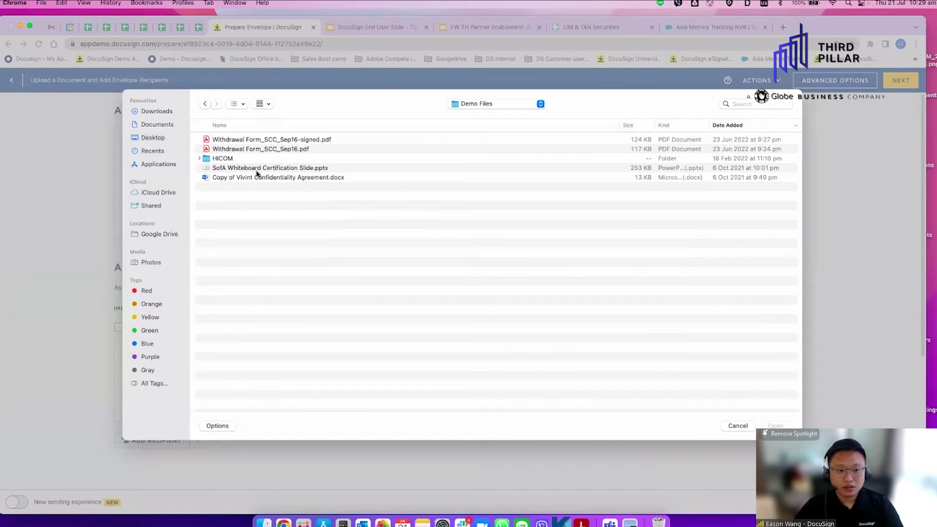
{"action": "double_click", "coordinate": [257, 180]}
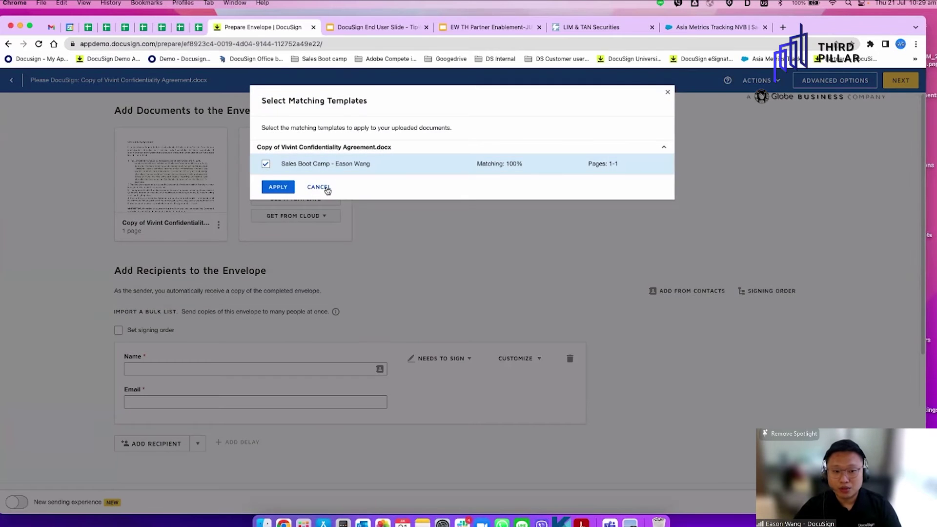
{"action": "left_click", "coordinate": [323, 188]}
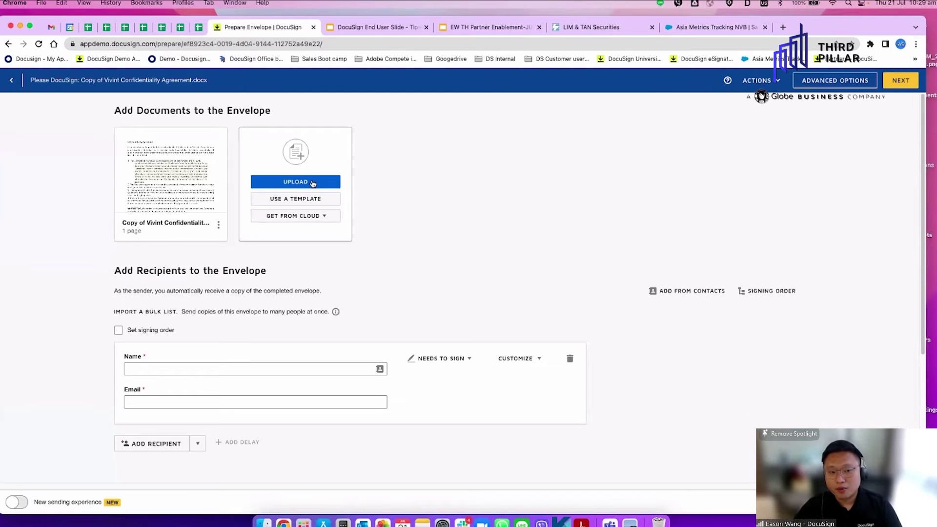
{"action": "left_click", "coordinate": [313, 183]}
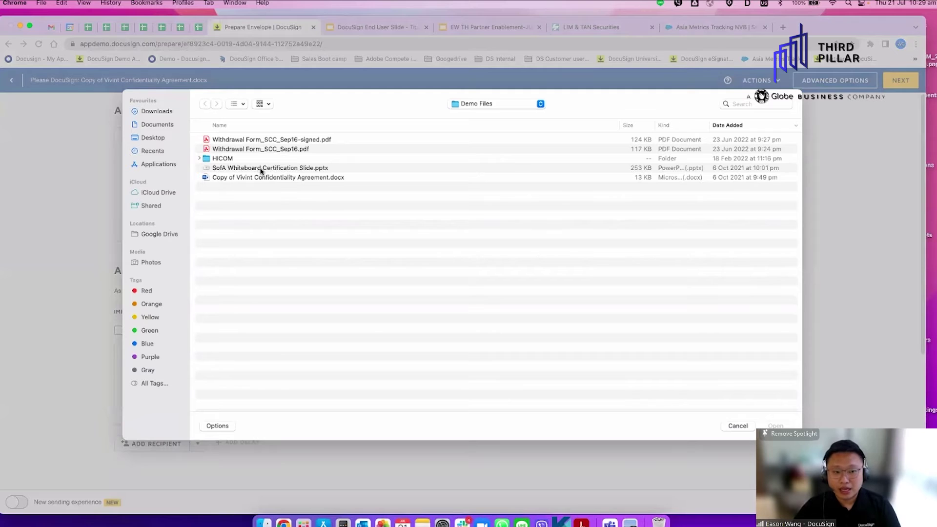
{"action": "left_click", "coordinate": [724, 426]}
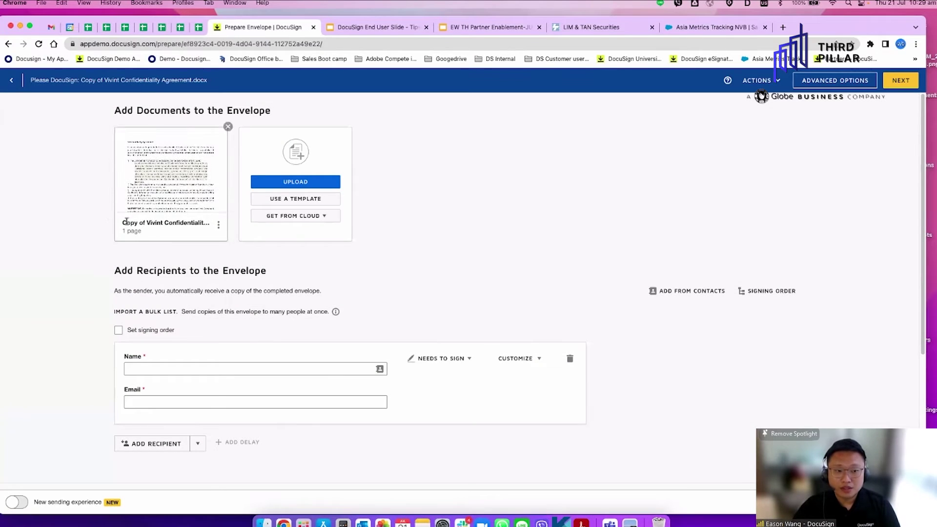
{"action": "scroll", "coordinate": [192, 288], "scroll_direction": "down", "scroll_amount": 5}
{"action": "scroll", "coordinate": [166, 273], "scroll_direction": "up", "scroll_amount": 5}
{"action": "scroll", "coordinate": [160, 266], "scroll_direction": "down", "scroll_amount": 1}
{"action": "scroll", "coordinate": [160, 266], "scroll_direction": "down", "scroll_amount": 3}
Turn on Set signing order and add a second recipient slot
{"action": "left_click", "coordinate": [118, 177]}
{"action": "scroll", "coordinate": [164, 293], "scroll_direction": "down", "scroll_amount": 1}
{"action": "left_click", "coordinate": [157, 272]}
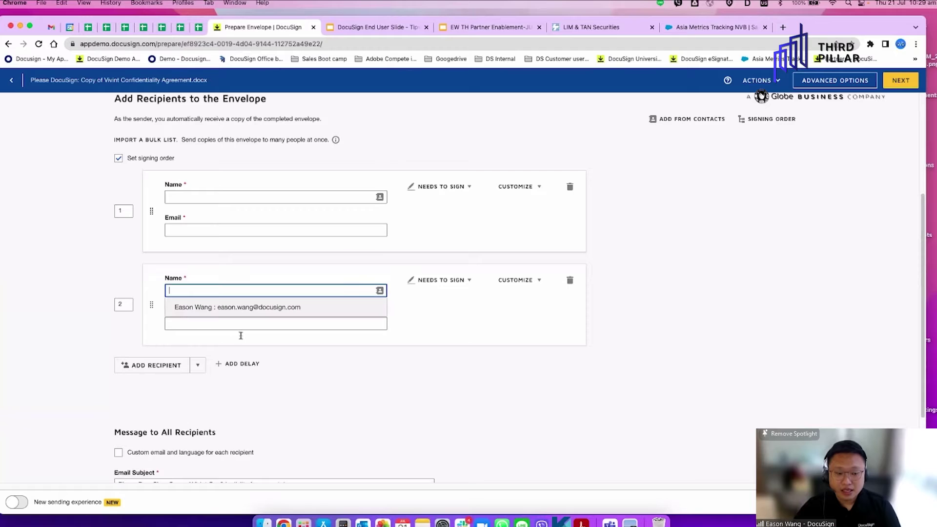
{"action": "left_click", "coordinate": [488, 386]}
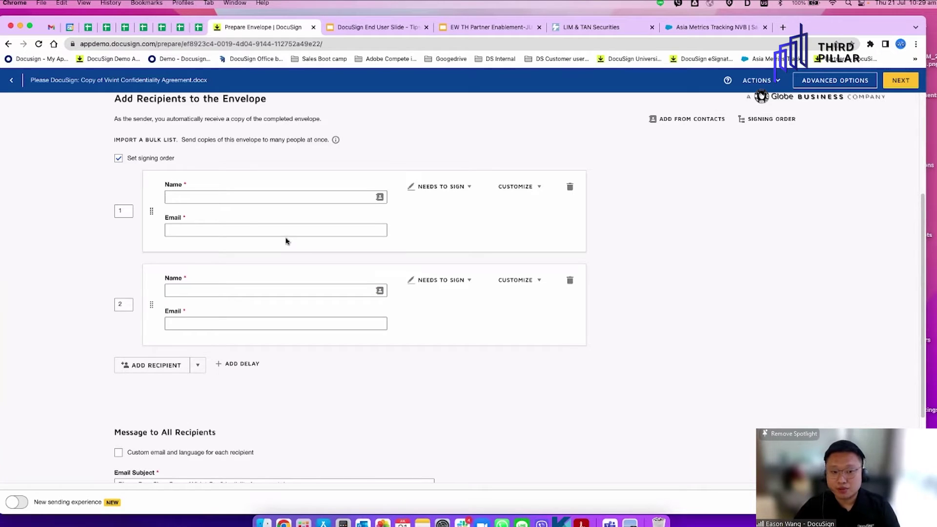
Fill in both signers' names and e-mails from saved contact suggestions
{"action": "left_click", "coordinate": [260, 198]}
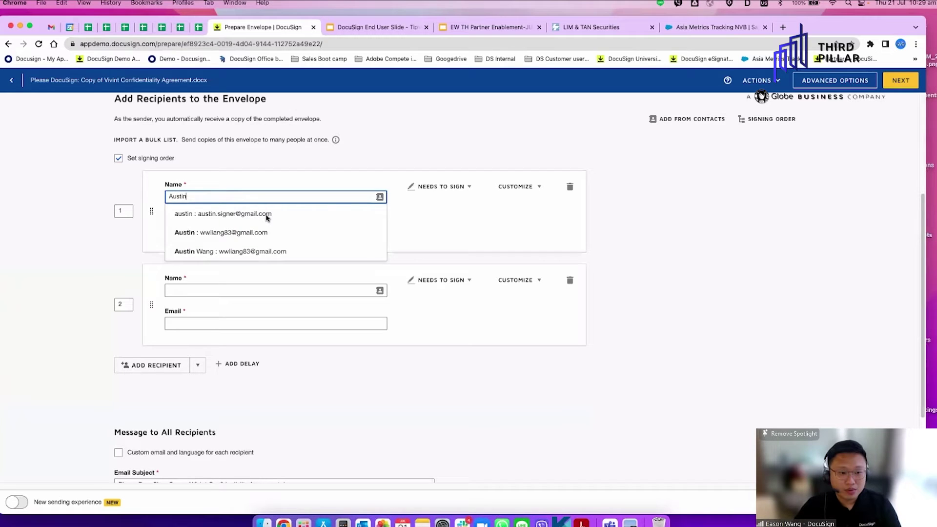
{"action": "left_click", "coordinate": [266, 216]}
{"action": "key", "text": "Delete"}
{"action": "type", "text": "A"}
{"action": "left_click", "coordinate": [204, 291]}
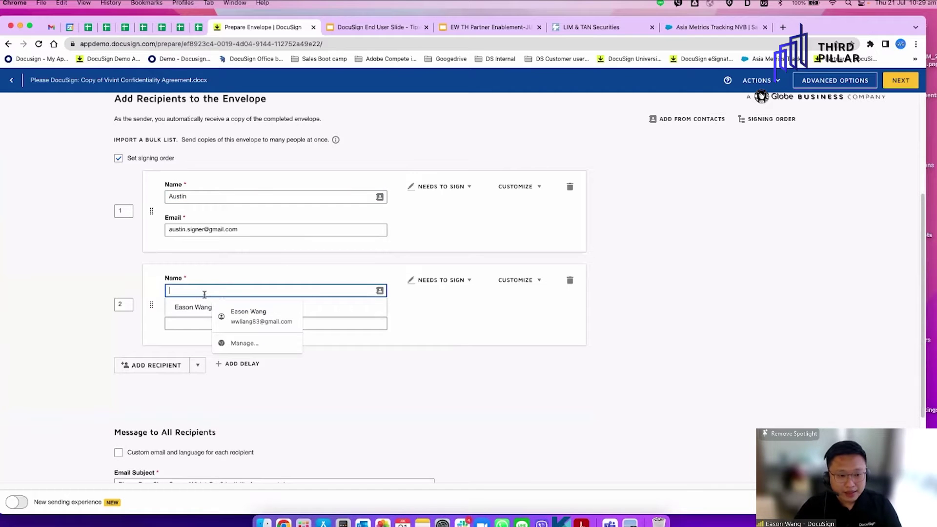
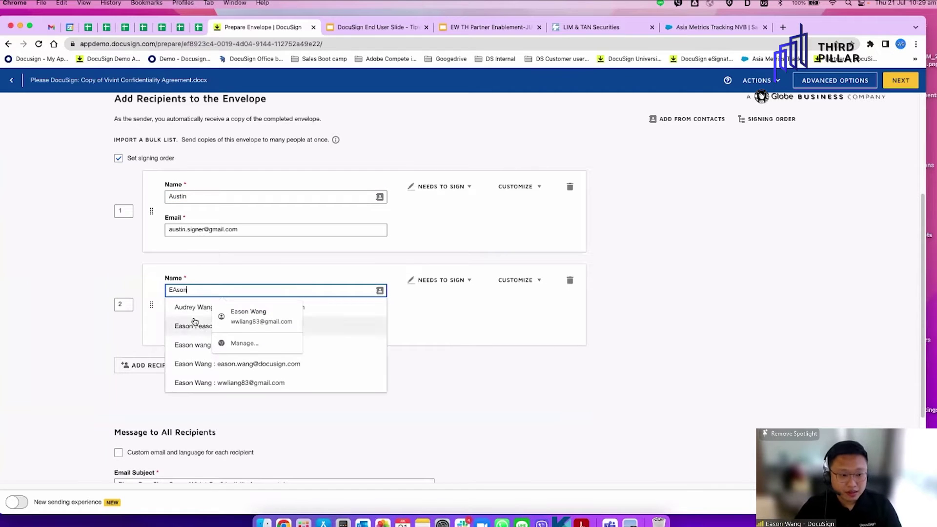
{"action": "left_click", "coordinate": [336, 369]}
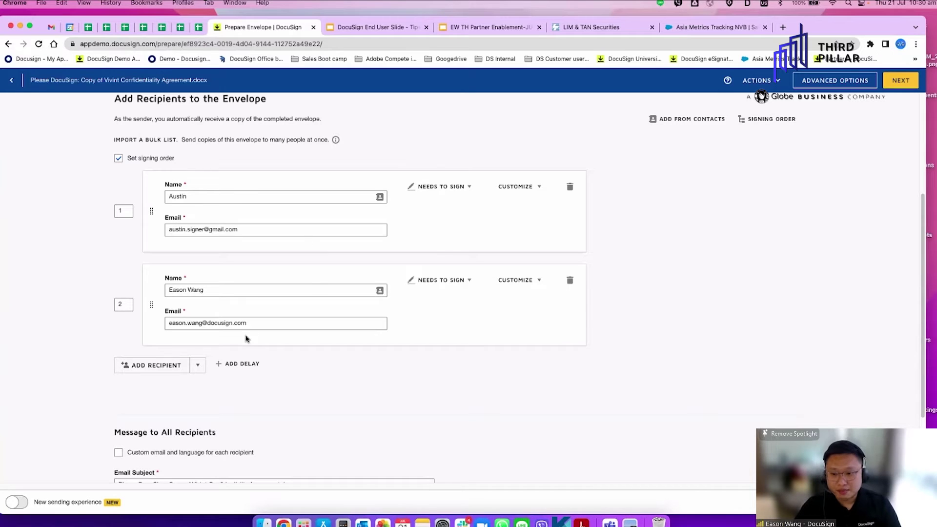
Add a third recipient and set its role to Receives a Copy
{"action": "left_click", "coordinate": [164, 365]}
{"action": "scroll", "coordinate": [400, 419], "scroll_direction": "down", "scroll_amount": 3}
{"action": "left_click", "coordinate": [441, 242]}
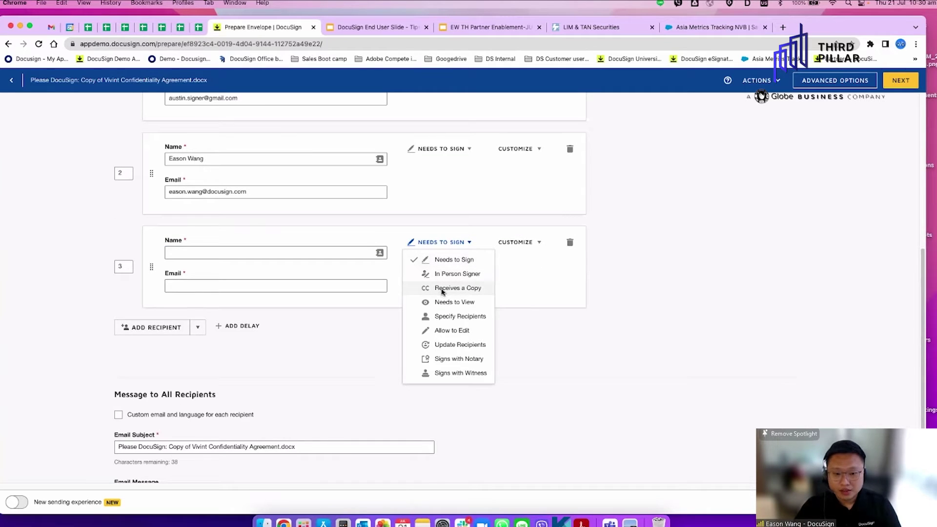
{"action": "left_click", "coordinate": [442, 291]}
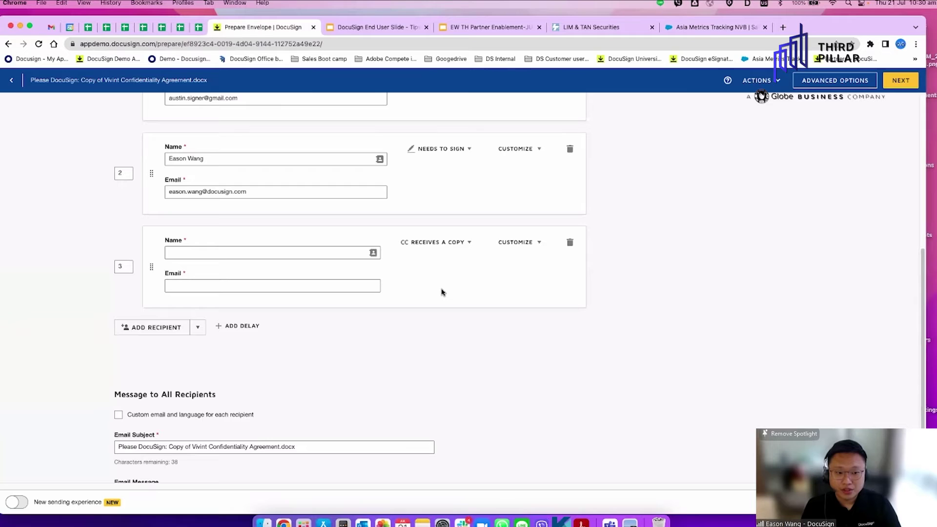
{"action": "scroll", "coordinate": [441, 291], "scroll_direction": "up", "scroll_amount": 2}
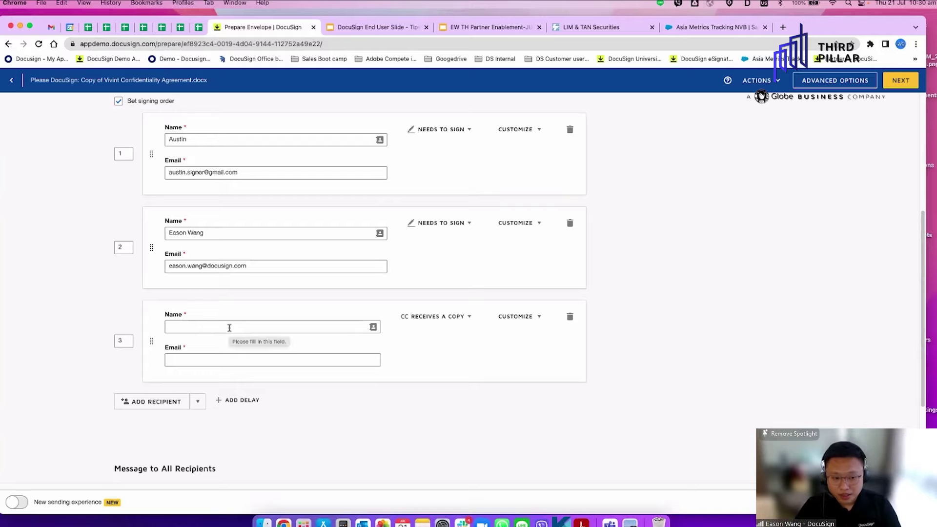
Fill the third recipient from the Legal contact and review its role options
{"action": "left_click", "coordinate": [229, 327]}
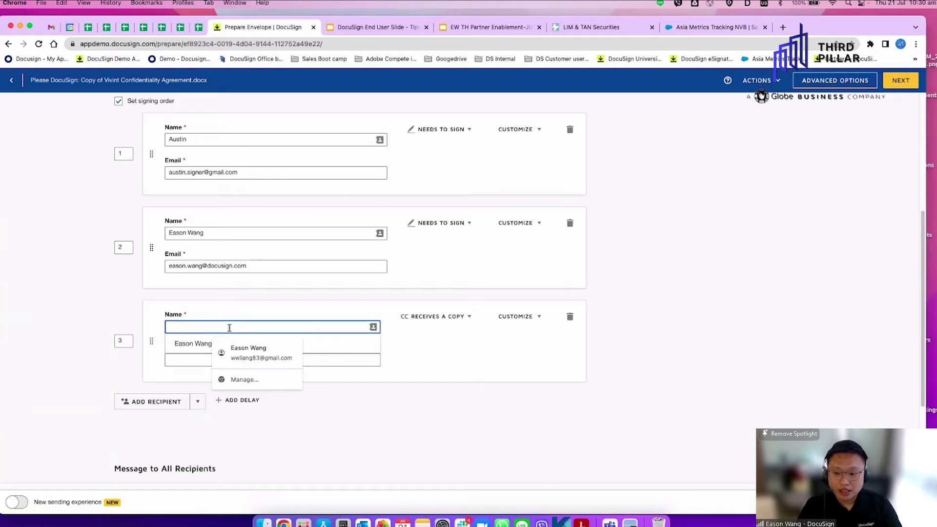
{"action": "type", "text": "legal@"}
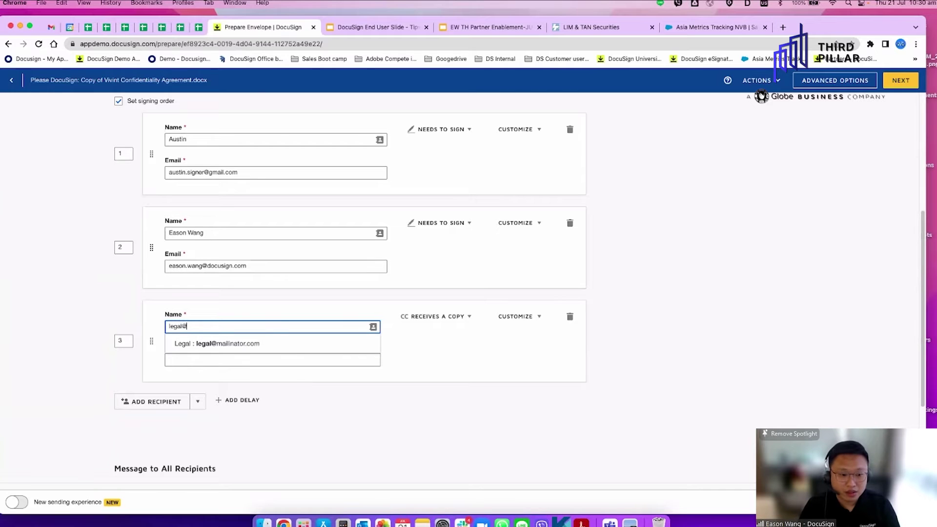
{"action": "left_click", "coordinate": [300, 347]}
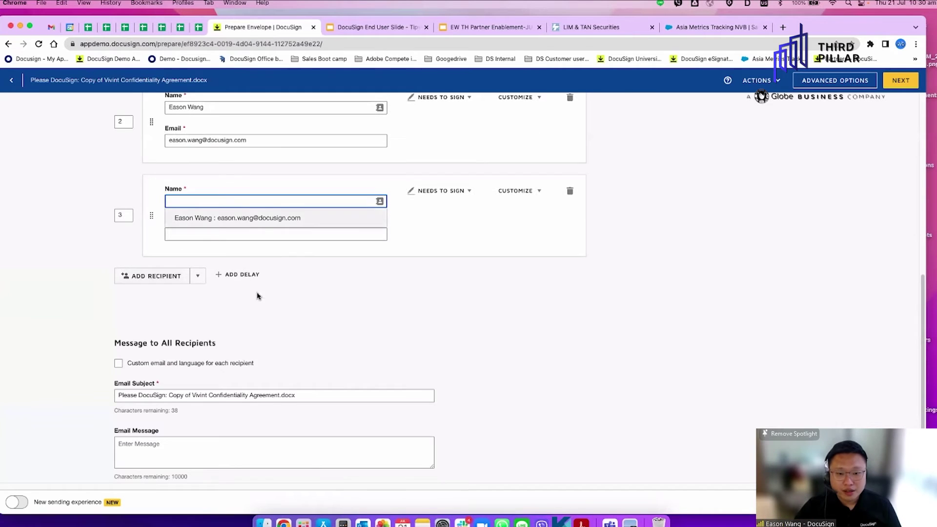
{"action": "scroll", "coordinate": [258, 296], "scroll_direction": "up", "scroll_amount": 3}
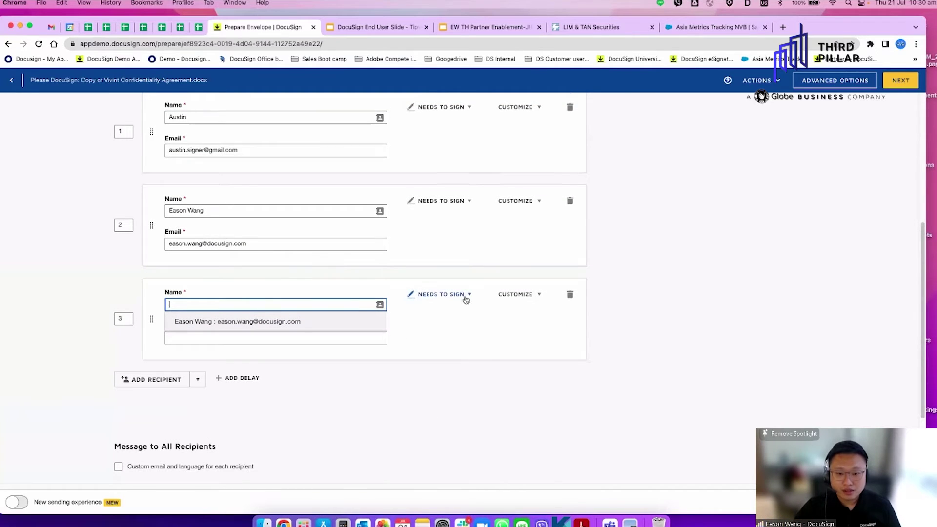
{"action": "left_click", "coordinate": [462, 296]}
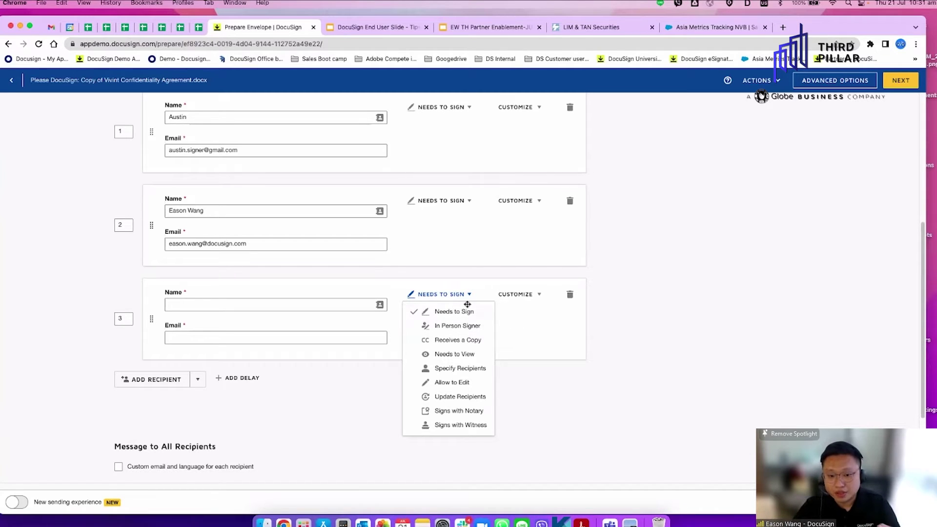
{"action": "left_click", "coordinate": [569, 305]}
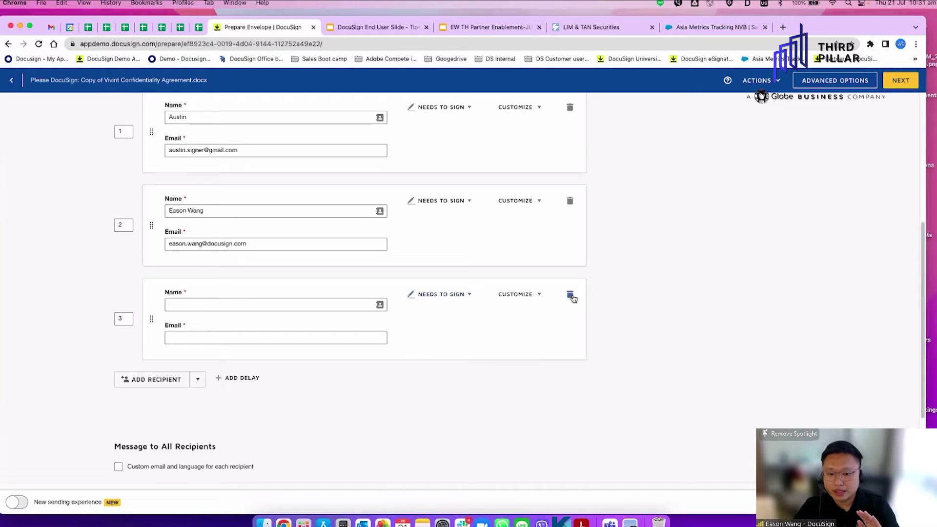
Delete the empty third recipient, leaving only the two signers
{"action": "left_click", "coordinate": [569, 295]}
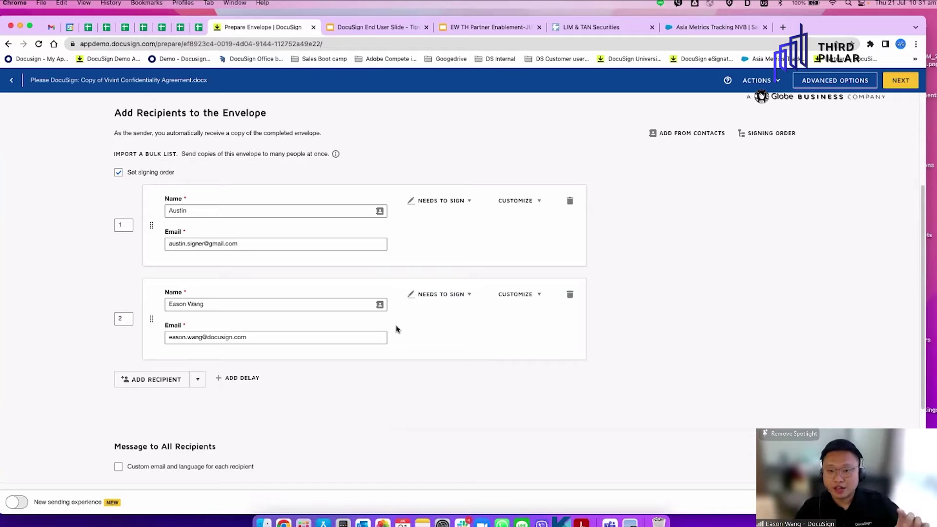
{"action": "scroll", "coordinate": [399, 330], "scroll_direction": "up", "scroll_amount": 3}
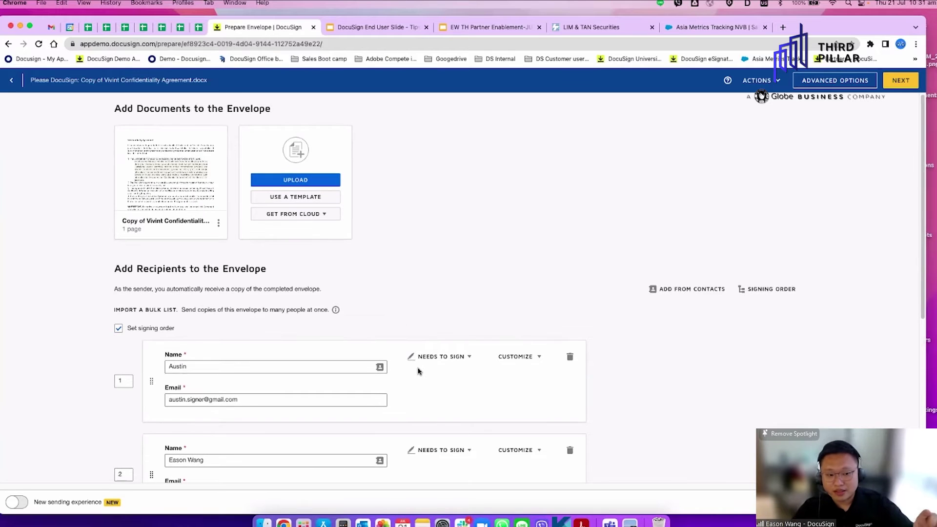
{"action": "scroll", "coordinate": [422, 366], "scroll_direction": "down", "scroll_amount": 5}
{"action": "scroll", "coordinate": [426, 363], "scroll_direction": "up", "scroll_amount": 2}
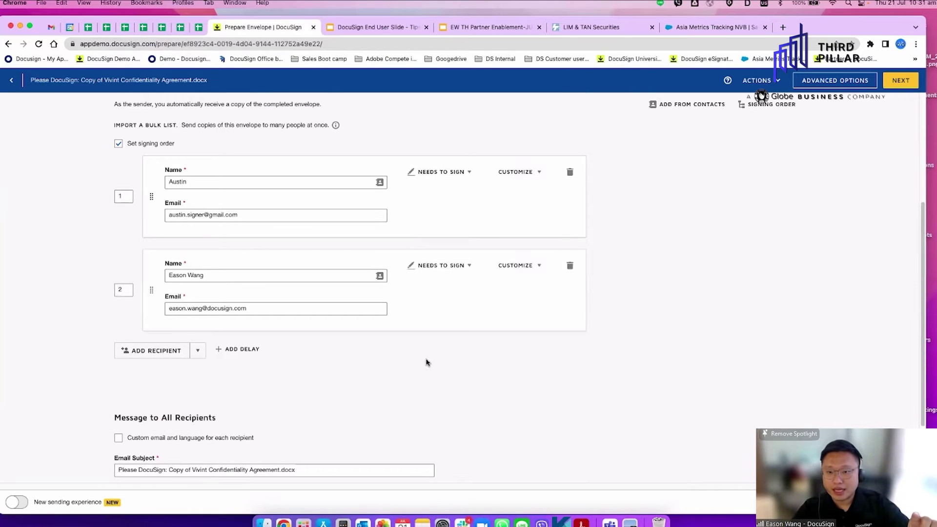
{"action": "scroll", "coordinate": [438, 380], "scroll_direction": "up", "scroll_amount": 1}
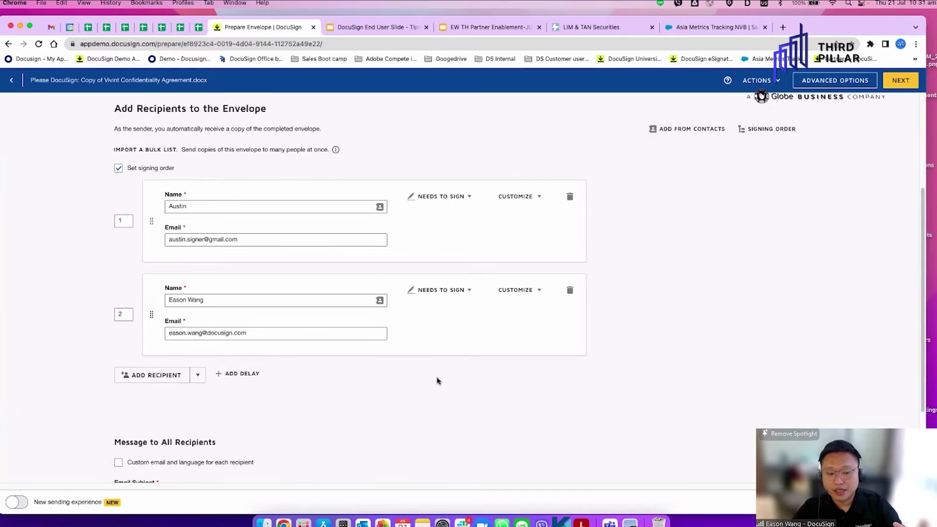
{"action": "scroll", "coordinate": [437, 381], "scroll_direction": "down", "scroll_amount": 3}
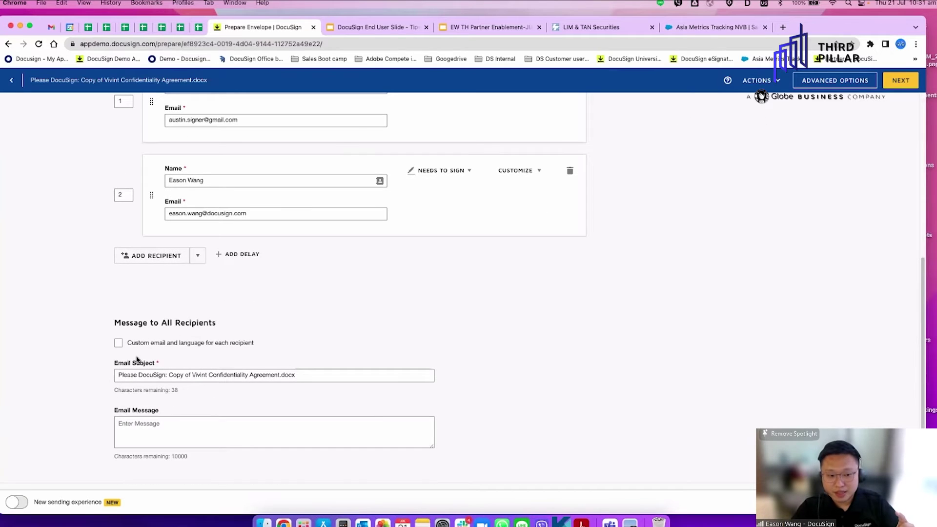
Enter 'Hi, Please sign off' as the email message to all recipients
{"action": "left_click", "coordinate": [154, 434]}
{"action": "type", "text": "Hi"}
{"action": "type", "text": "Plea"}
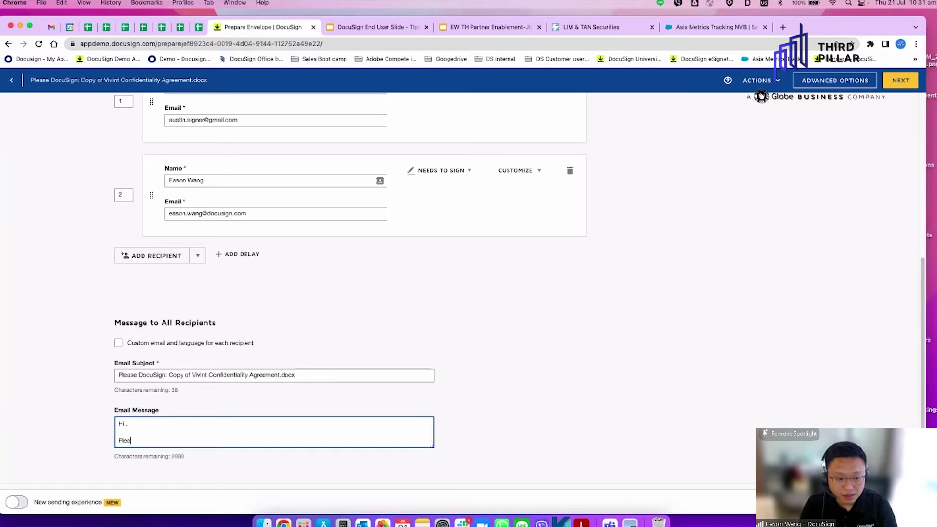
{"action": "type", "text": "se sign off"}
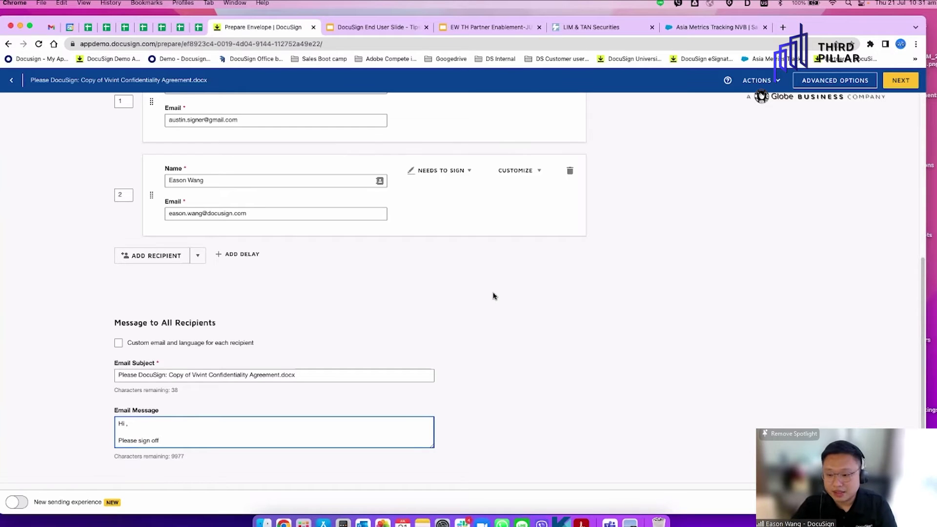
{"action": "scroll", "coordinate": [499, 296], "scroll_direction": "up", "scroll_amount": 5}
{"action": "left_click", "coordinate": [837, 81]}
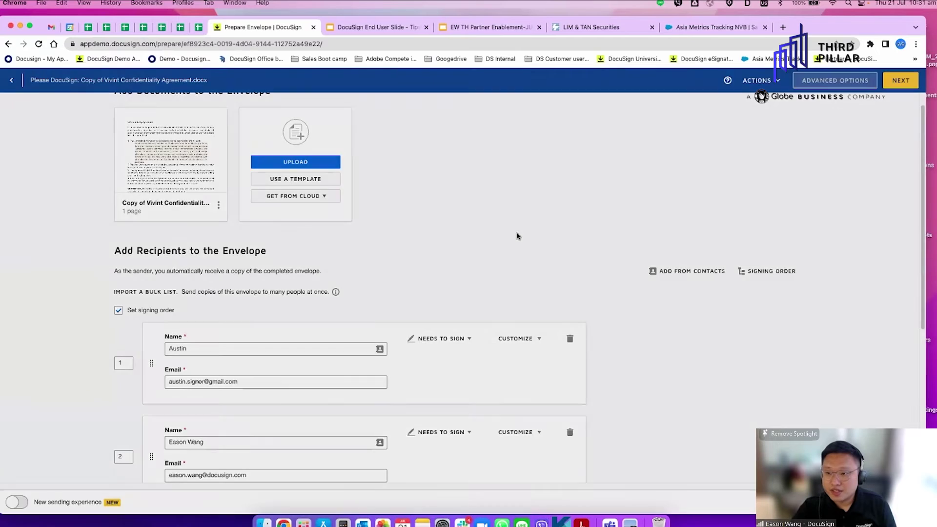
In Advanced Options, set the request to expire after 14 days and enable automatic reminders
{"action": "scroll", "coordinate": [513, 331], "scroll_direction": "down", "scroll_amount": 3}
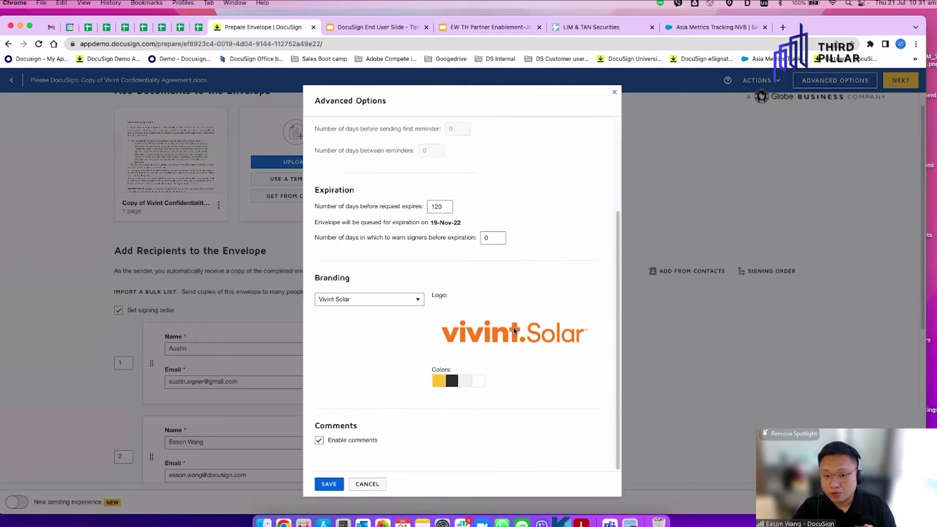
{"action": "left_click", "coordinate": [390, 303]}
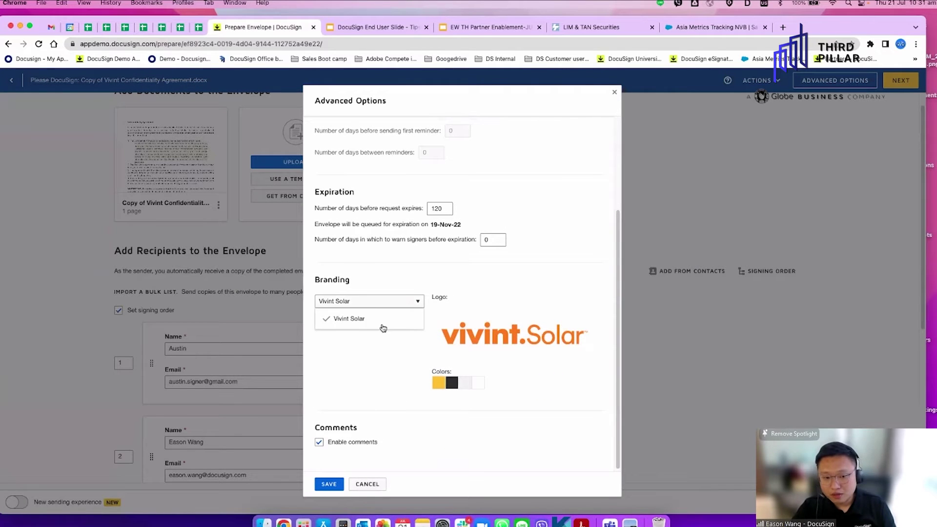
{"action": "left_click", "coordinate": [482, 312]}
{"action": "scroll", "coordinate": [485, 334], "scroll_direction": "up", "scroll_amount": 2}
{"action": "left_click_drag", "start_coordinate": [443, 317], "coordinate": [405, 314]}
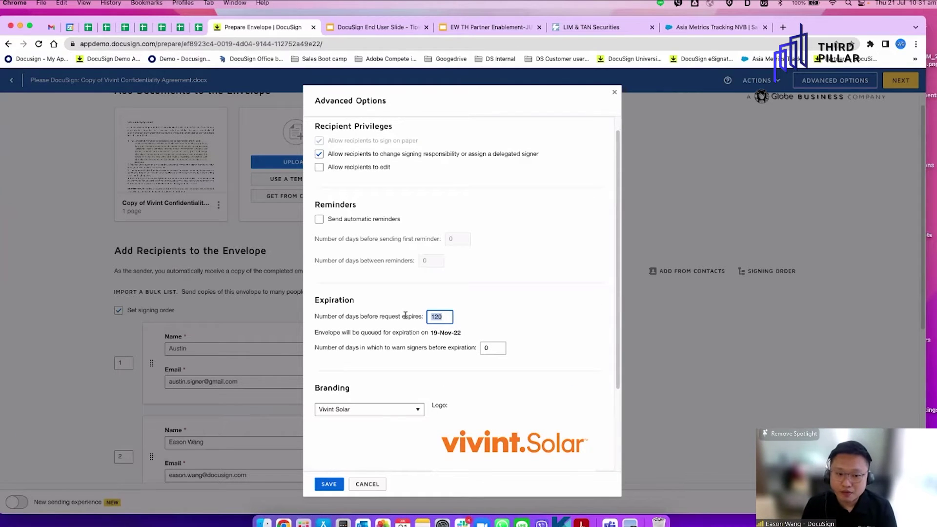
{"action": "type", "text": "30"}
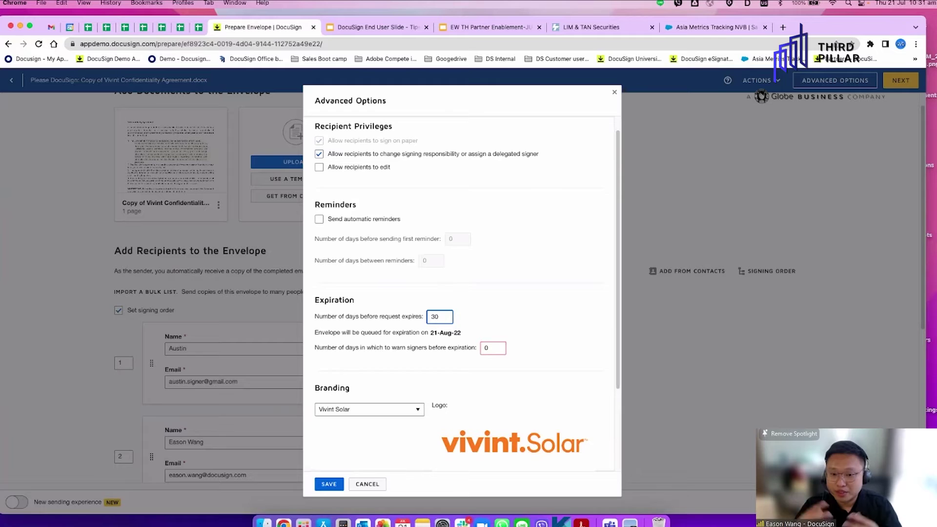
{"action": "key", "text": "BackSpace"}
{"action": "key", "text": "BackSpace"}
{"action": "type", "text": "14"}
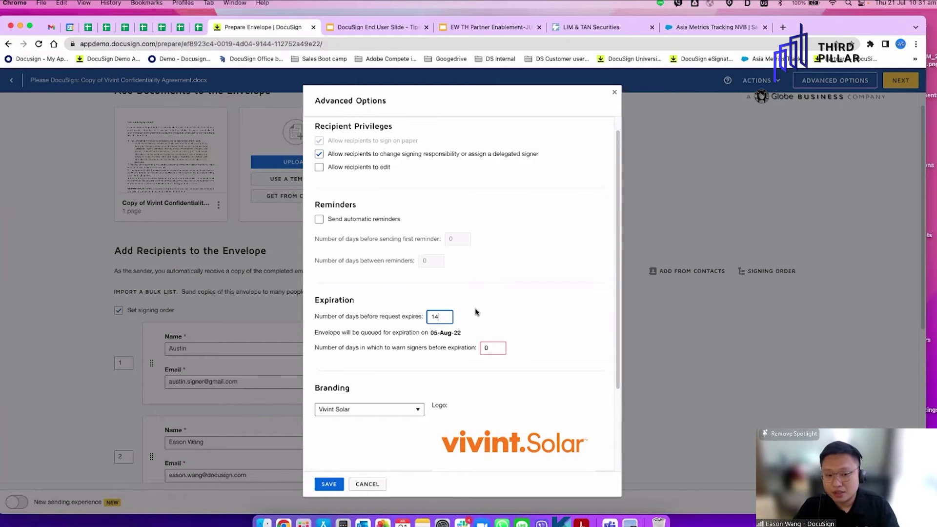
{"action": "left_click", "coordinate": [319, 219]}
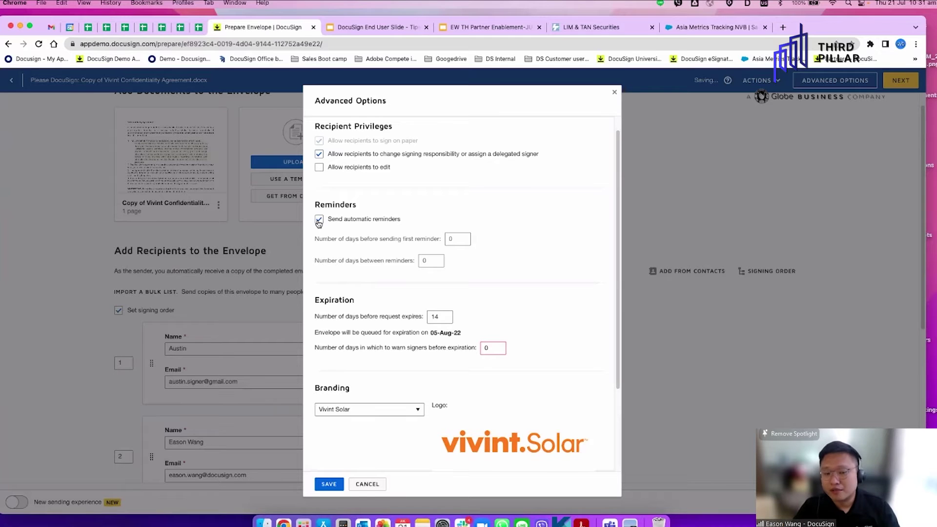
{"action": "left_click", "coordinate": [611, 91]}
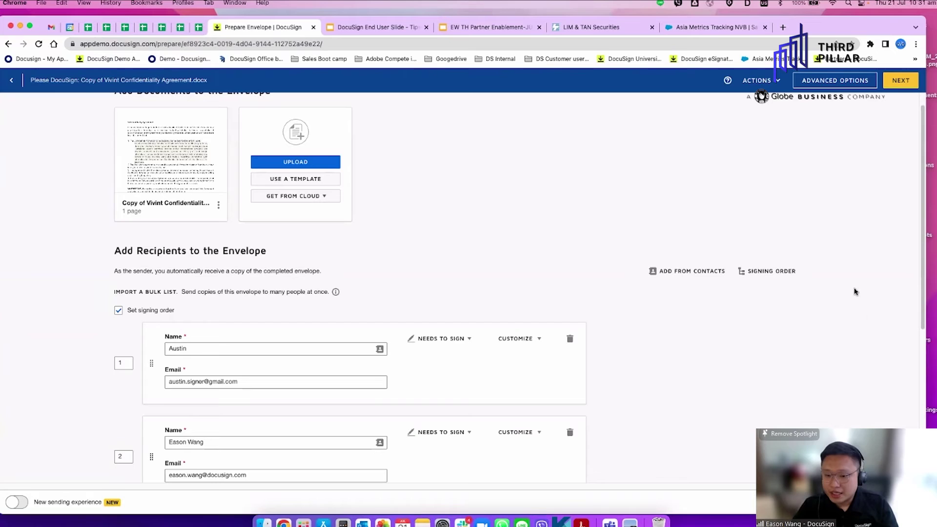
Place the first signer's Signature, Full Name and Date Signed fields in the Recipient block
{"action": "scroll", "coordinate": [604, 355], "scroll_direction": "down", "scroll_amount": 3}
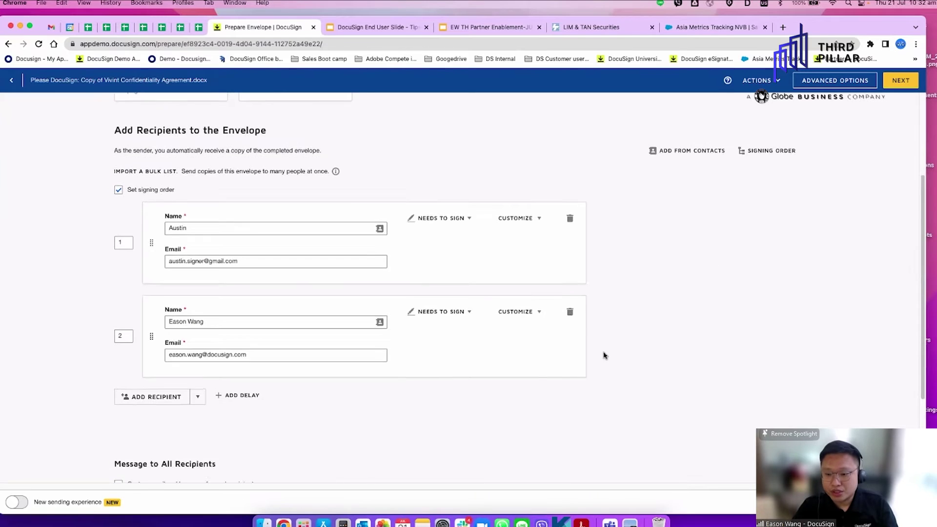
{"action": "scroll", "coordinate": [604, 356], "scroll_direction": "down", "scroll_amount": 1}
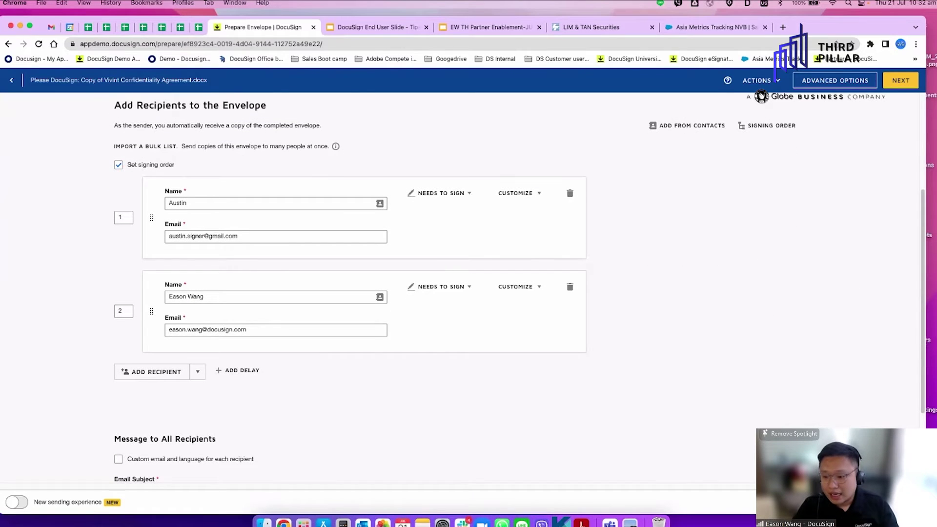
{"action": "left_click", "coordinate": [900, 502]}
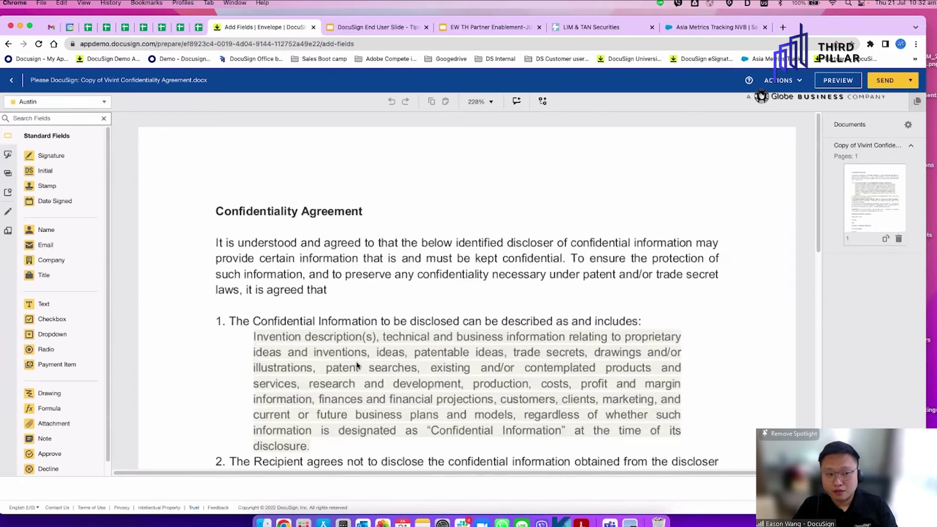
{"action": "scroll", "coordinate": [398, 344], "scroll_direction": "down", "scroll_amount": 10}
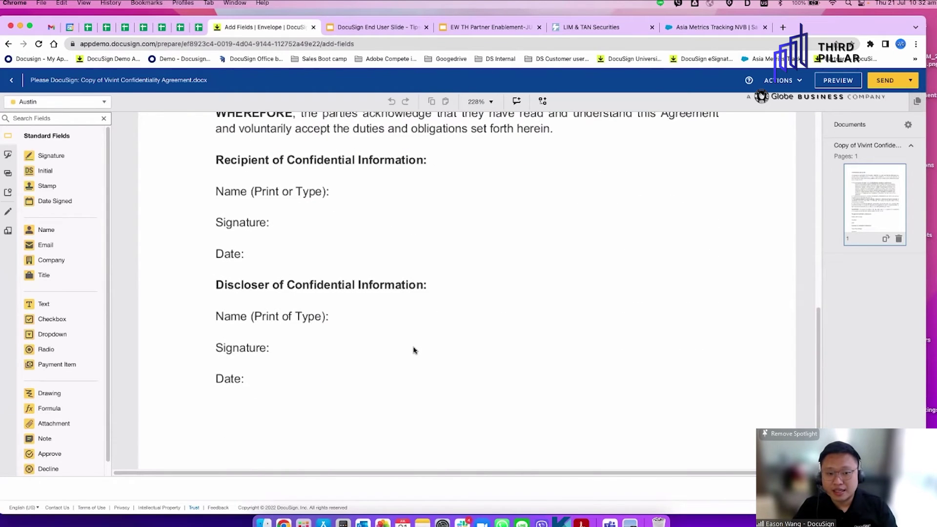
{"action": "left_click", "coordinate": [93, 103]}
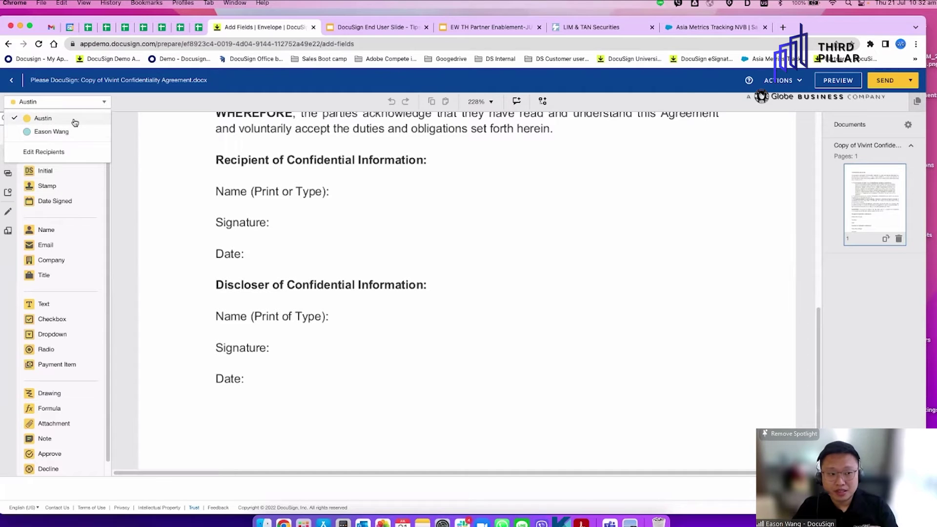
{"action": "left_click", "coordinate": [74, 120]}
{"action": "mouse_move", "coordinate": [45, 156]}
{"action": "left_mouse_down"}
{"action": "mouse_move", "coordinate": [289, 219]}
{"action": "mouse_move", "coordinate": [286, 207]}
{"action": "left_mouse_up"}
{"action": "left_click_drag", "start_coordinate": [28, 231], "coordinate": [347, 191]}
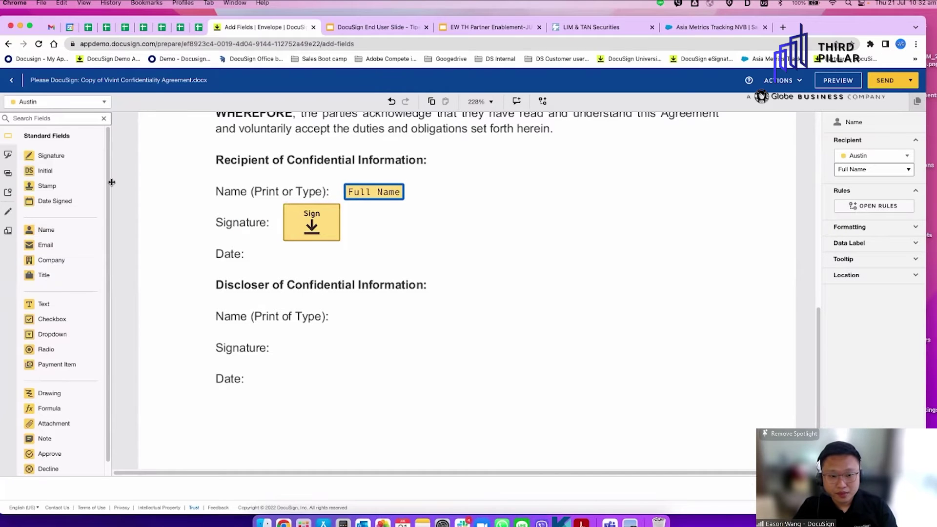
{"action": "left_click_drag", "start_coordinate": [107, 206], "coordinate": [260, 250]}
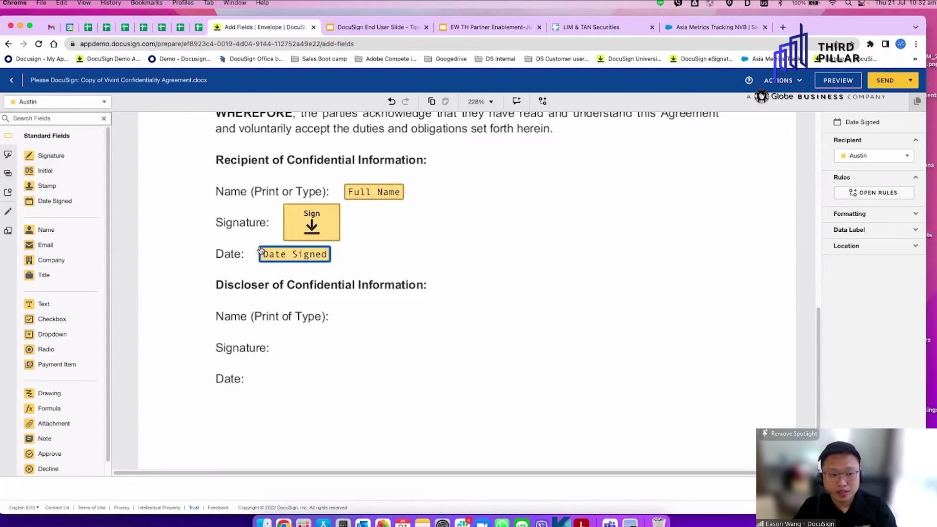
Place the second signer's Full Name, Signature and Date Signed fields in the Discloser block
{"action": "left_click", "coordinate": [70, 103]}
{"action": "left_click", "coordinate": [61, 132]}
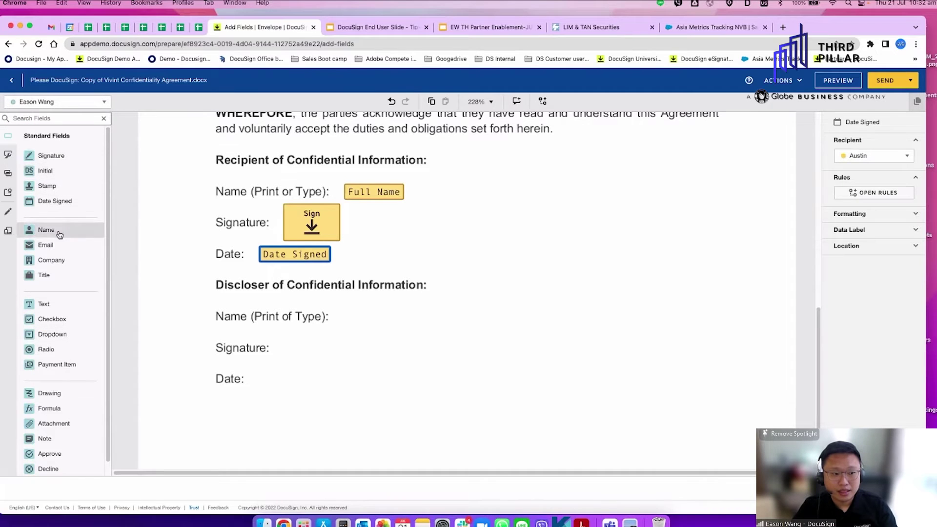
{"action": "left_click_drag", "start_coordinate": [226, 274], "coordinate": [343, 309]}
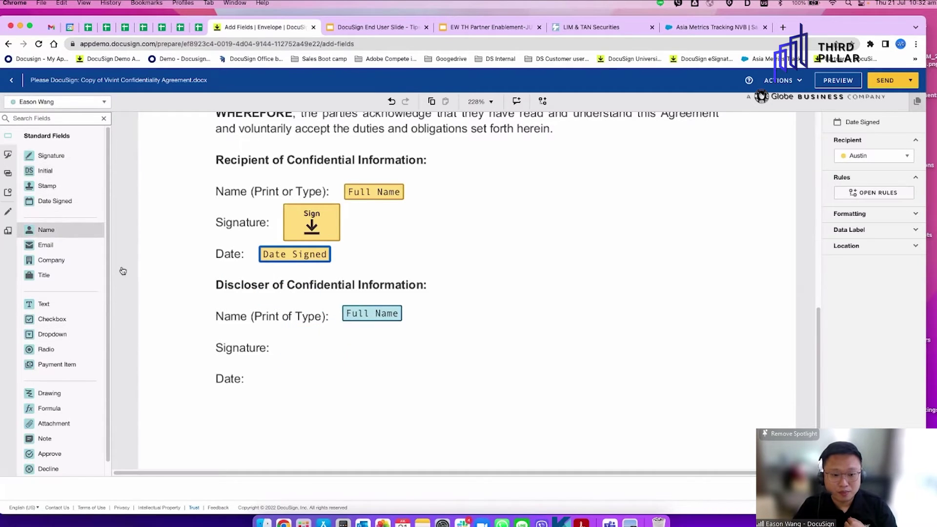
{"action": "mouse_move", "coordinate": [52, 155]}
{"action": "left_mouse_down"}
{"action": "mouse_move", "coordinate": [308, 347]}
{"action": "mouse_move", "coordinate": [295, 331]}
{"action": "mouse_move", "coordinate": [278, 333]}
{"action": "left_mouse_up"}
{"action": "left_click_drag", "start_coordinate": [69, 201], "coordinate": [255, 385]}
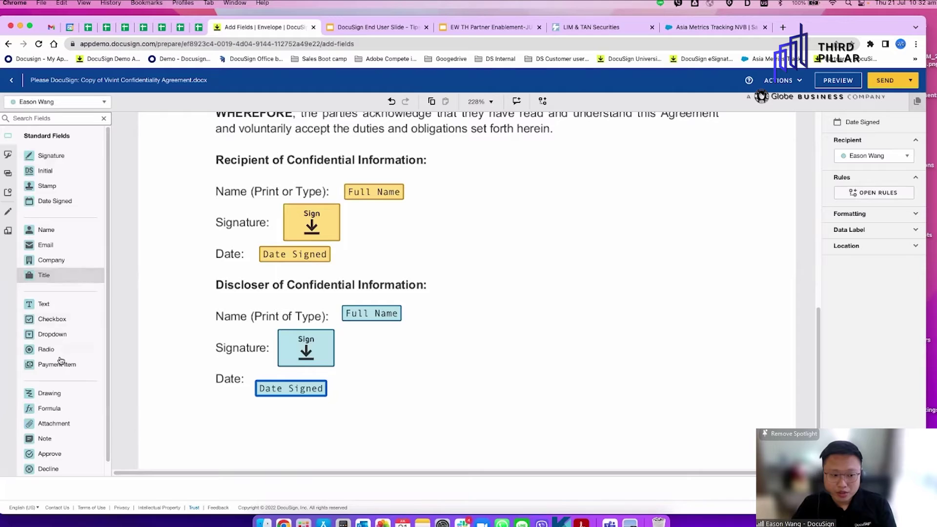
Add an attachment field beside the Discloser lines, delete it, and review the page
{"action": "scroll", "coordinate": [60, 324], "scroll_direction": "down", "scroll_amount": 1}
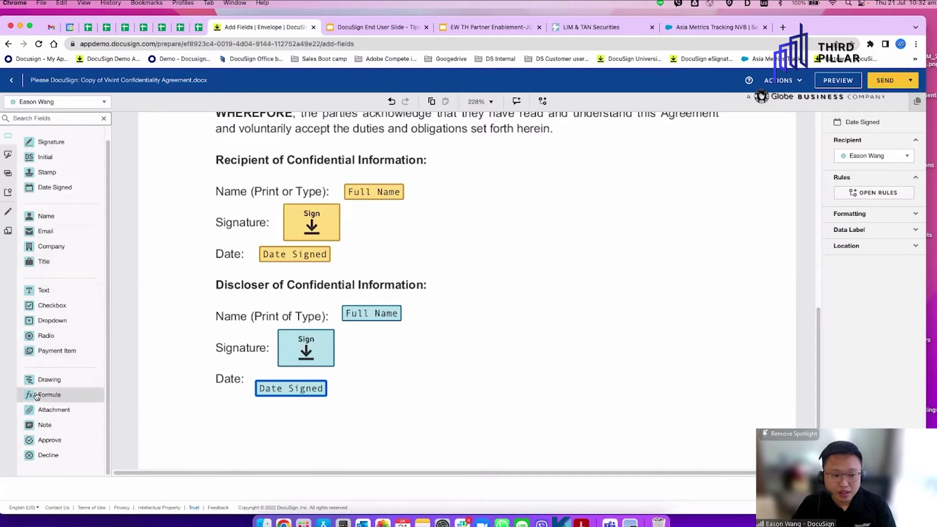
{"action": "left_click_drag", "start_coordinate": [54, 413], "coordinate": [451, 325]}
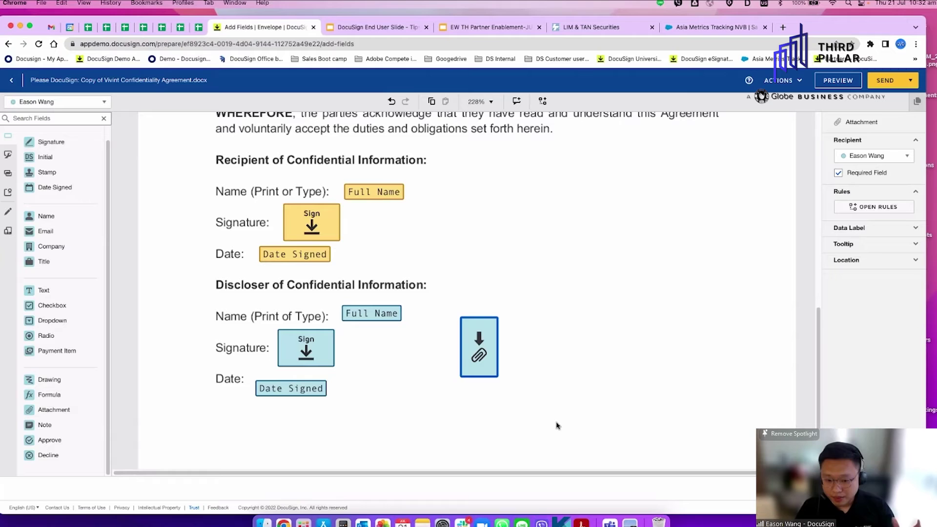
{"action": "key", "text": "Delete"}
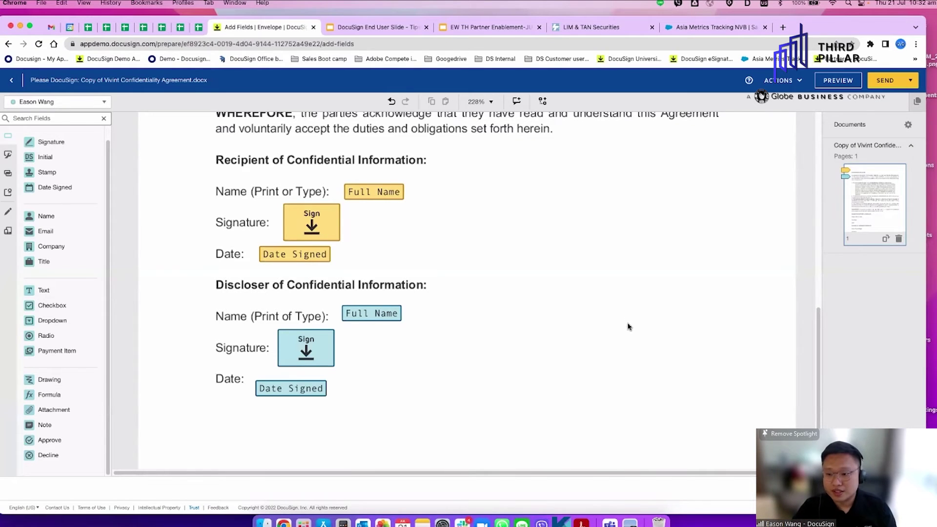
{"action": "scroll", "coordinate": [628, 327], "scroll_direction": "up", "scroll_amount": 15}
{"action": "scroll", "coordinate": [349, 243], "scroll_direction": "down", "scroll_amount": 20}
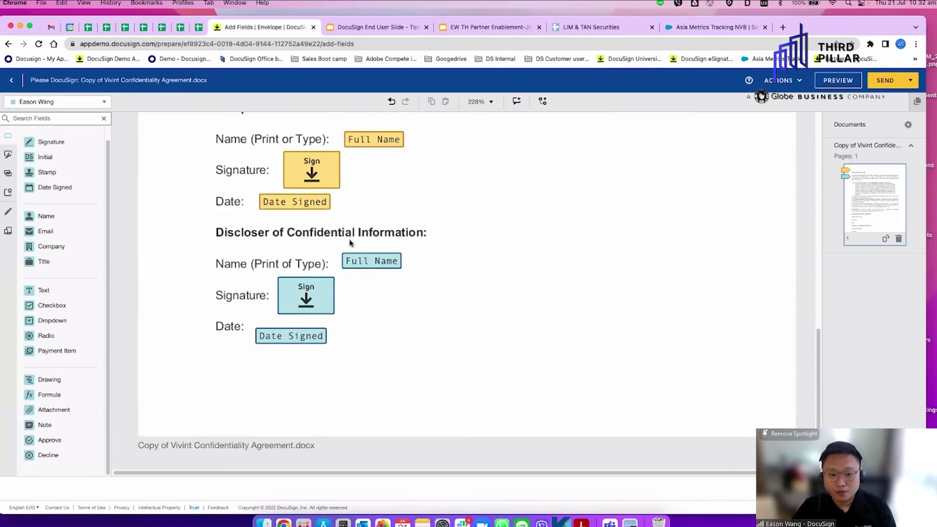
{"action": "scroll", "coordinate": [349, 242], "scroll_direction": "up", "scroll_amount": 3}
{"action": "scroll", "coordinate": [309, 240], "scroll_direction": "down", "scroll_amount": 4}
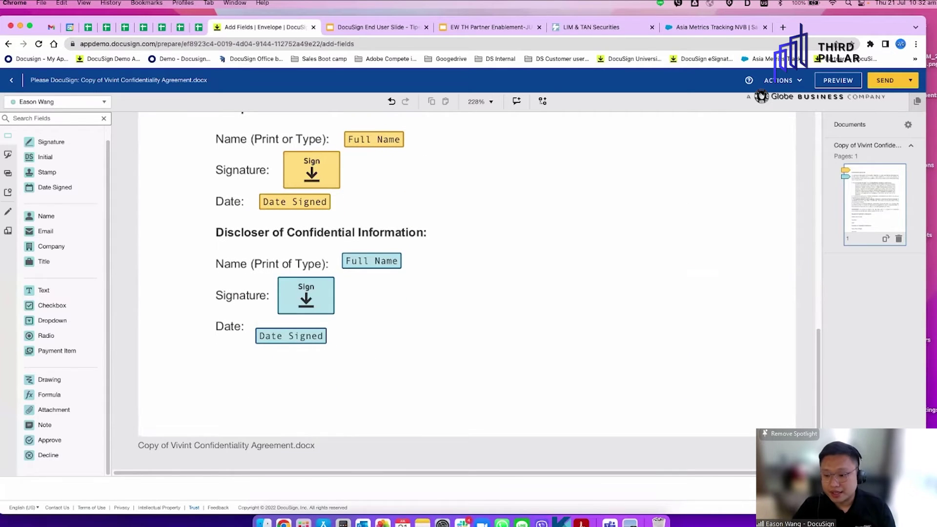
Send the envelope, check its Waiting for Others details, and open a fresh browser tab
{"action": "left_click", "coordinate": [884, 81]}
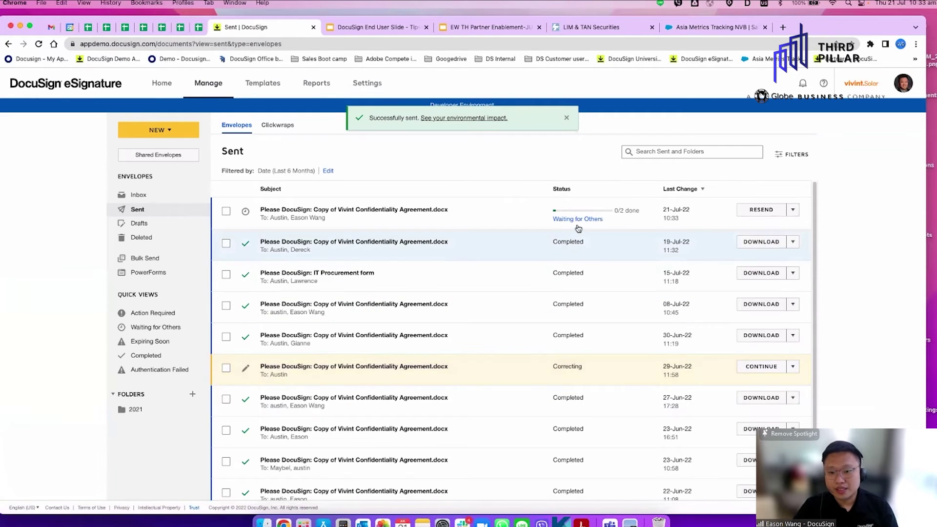
{"action": "left_click", "coordinate": [579, 220]}
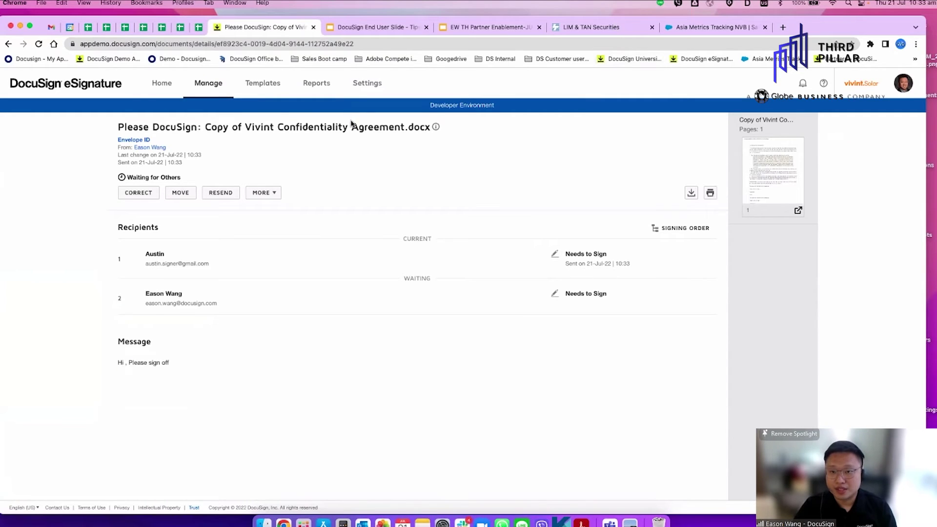
{"action": "left_click", "coordinate": [652, 28]}
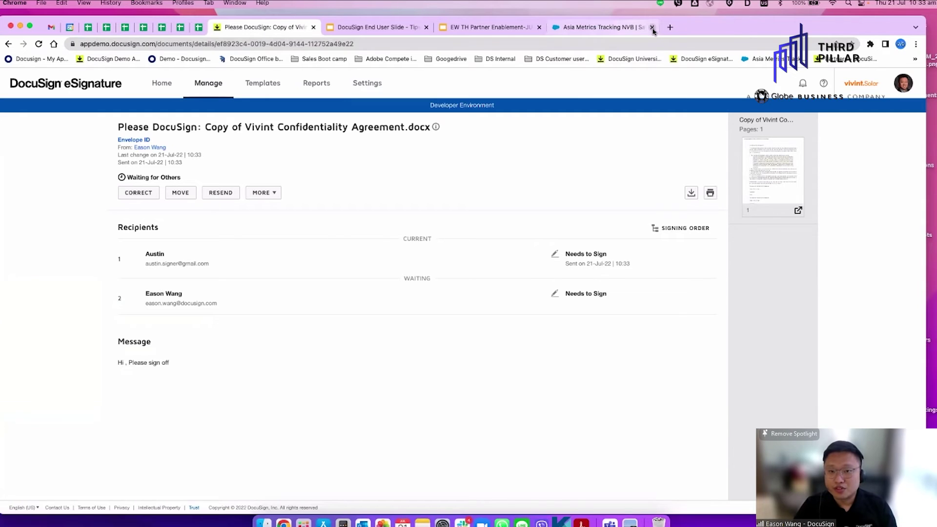
{"action": "left_click", "coordinate": [670, 27]}
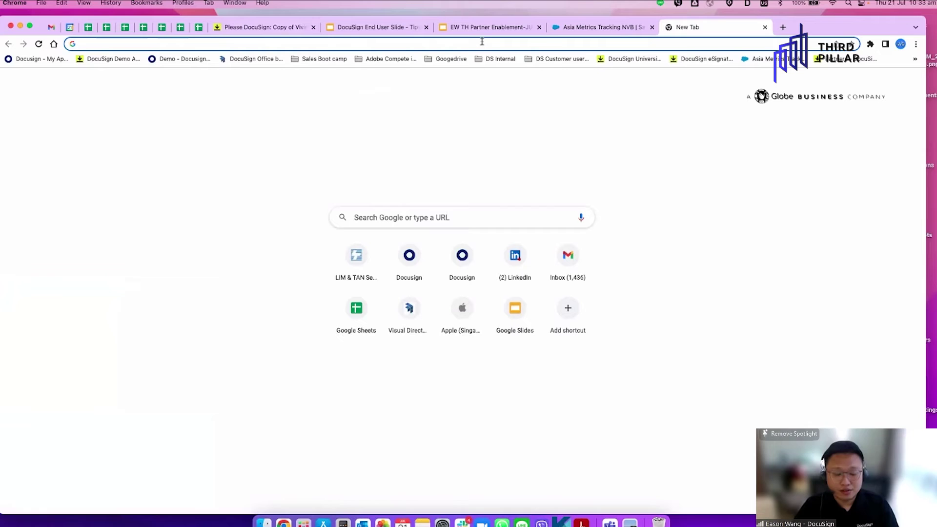
Load gmail.com and switch to the first signer's Gmail account
{"action": "type", "text": "www.g"}
{"action": "type", "text": "ma"}
{"action": "key", "text": "Return"}
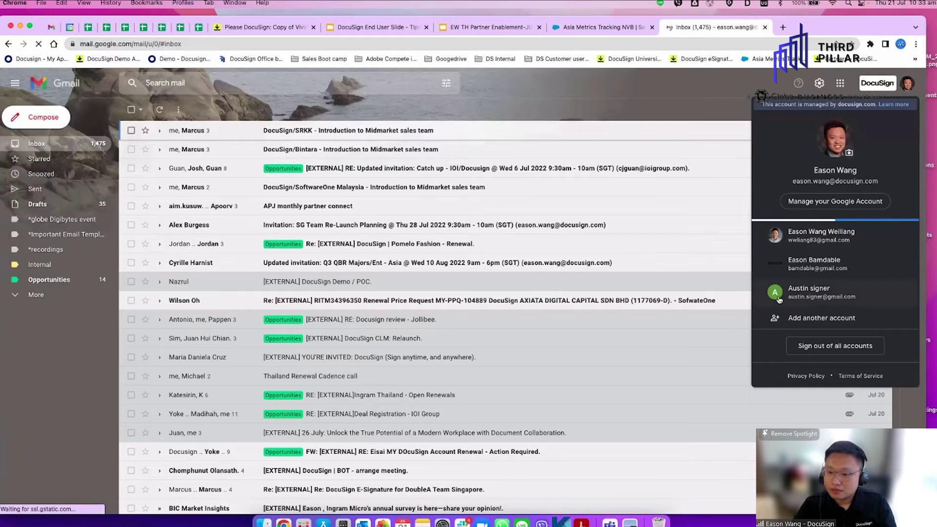
{"action": "left_click", "coordinate": [797, 288]}
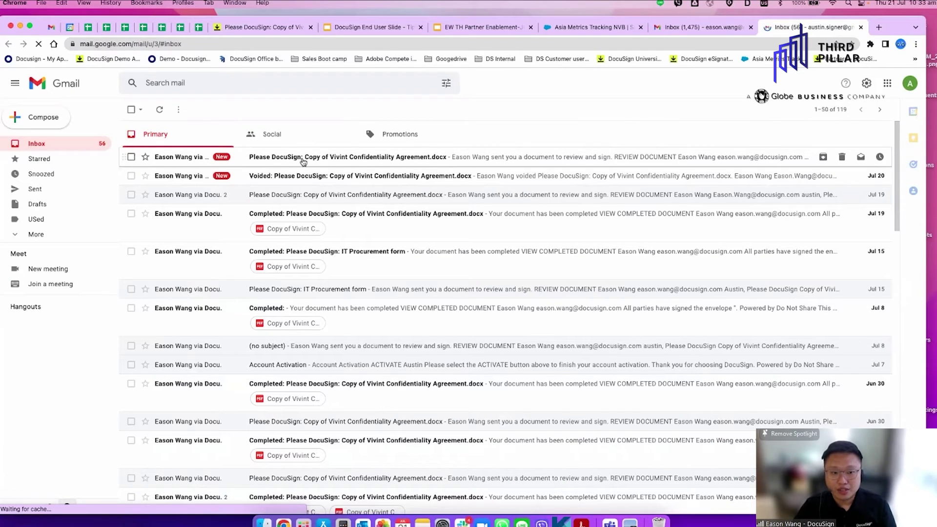
Open the Please DocuSign Vivint Confidentiality Agreement email and launch REVIEW DOCUMENT
{"action": "left_click", "coordinate": [303, 161]}
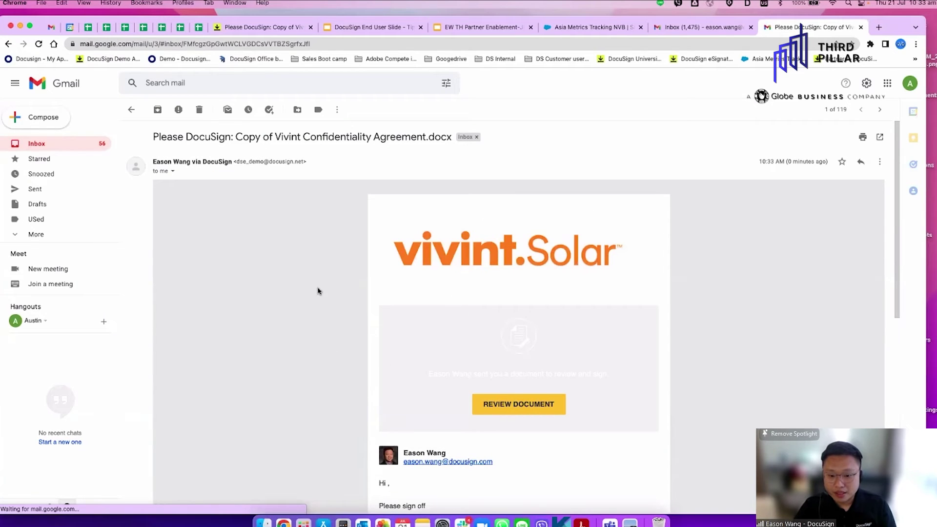
{"action": "scroll", "coordinate": [317, 291], "scroll_direction": "down", "scroll_amount": 3}
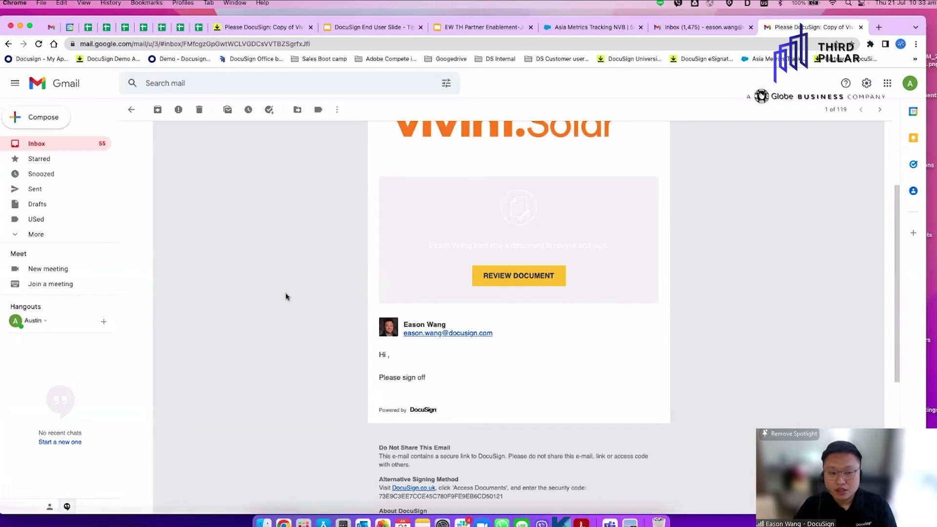
{"action": "scroll", "coordinate": [288, 297], "scroll_direction": "up", "scroll_amount": 3}
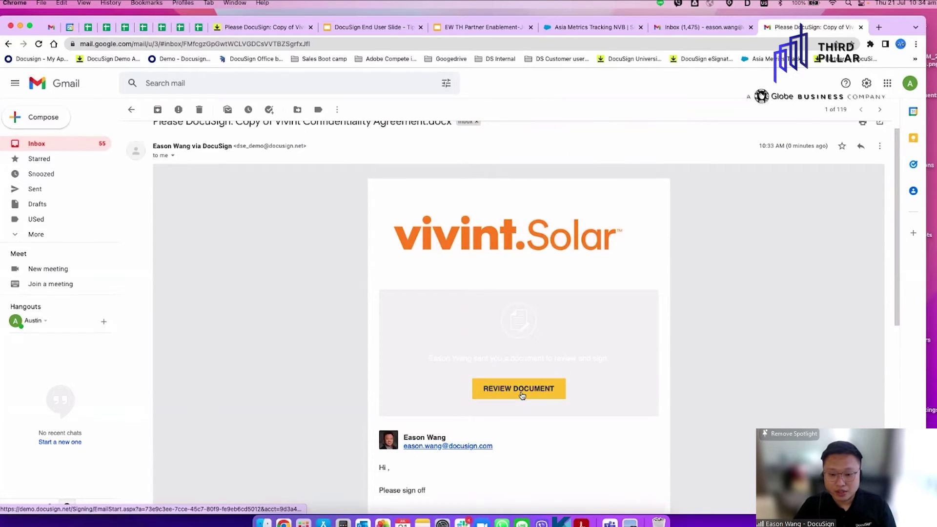
{"action": "left_click", "coordinate": [521, 395]}
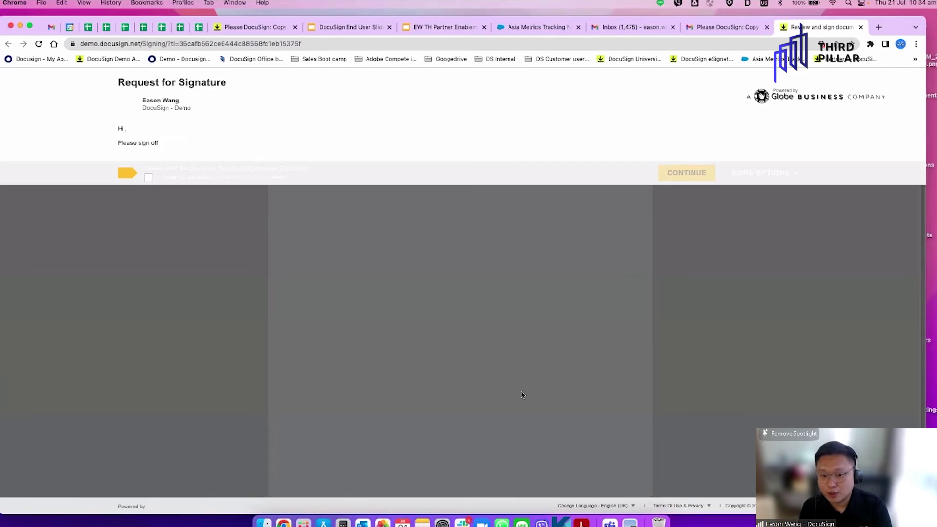
Accept electronic signing consent, continue into the agreement, and start the required Sign field
{"action": "left_click", "coordinate": [149, 179]}
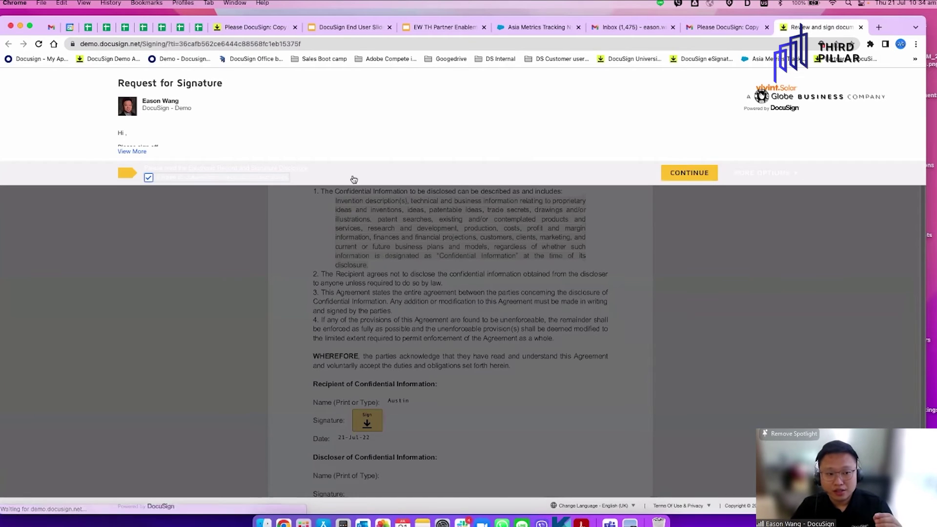
{"action": "left_click", "coordinate": [689, 172]}
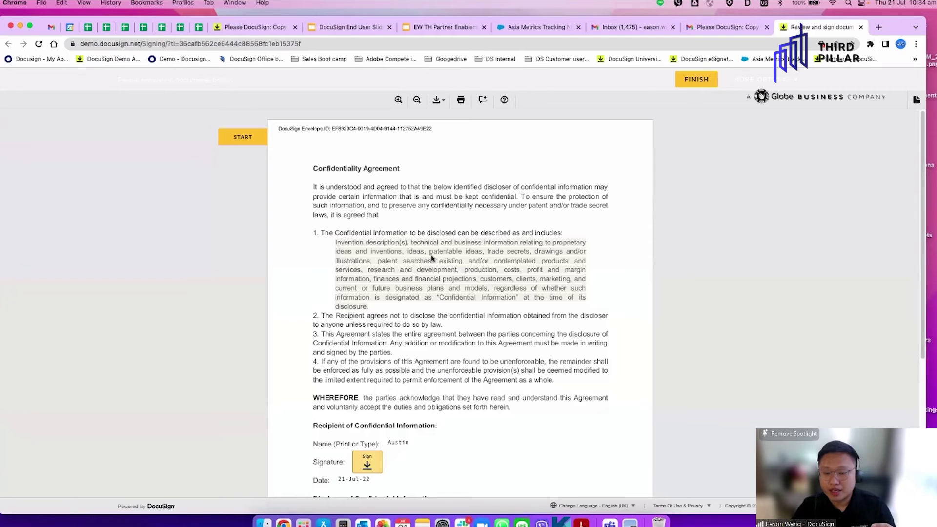
{"action": "left_click", "coordinate": [250, 140]}
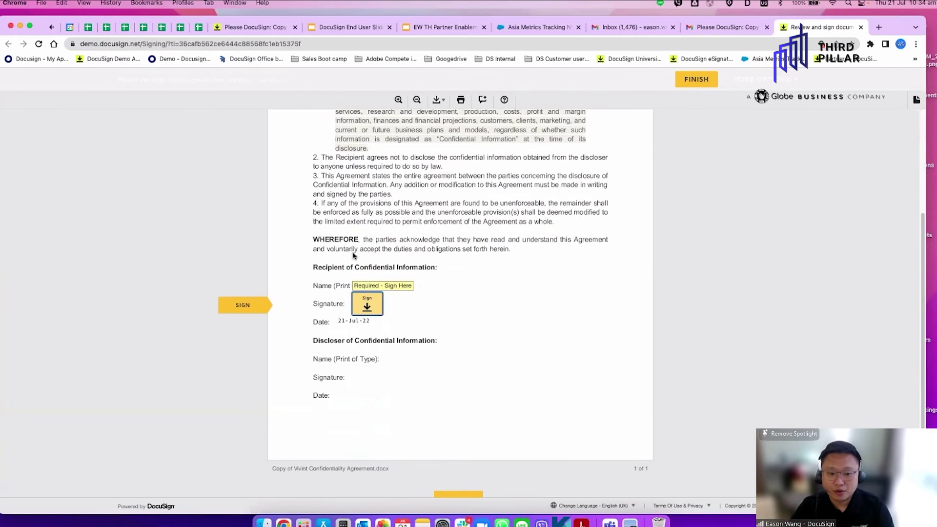
{"action": "left_click", "coordinate": [370, 313]}
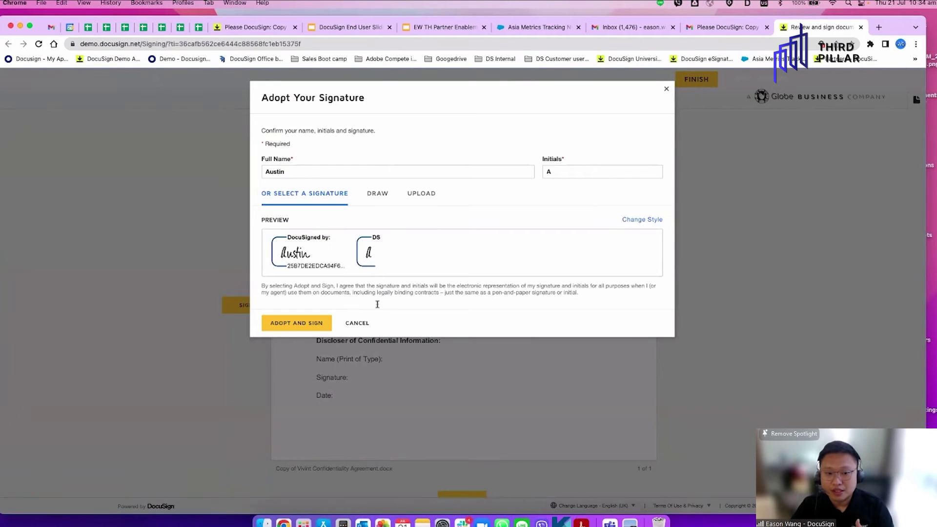
Draw a freehand signature, compare the Select and Upload styles, then adopt the drawn one
{"action": "left_click", "coordinate": [376, 193]}
{"action": "mouse_move", "coordinate": [411, 255]}
{"action": "left_mouse_down"}
{"action": "mouse_move", "coordinate": [403, 235]}
{"action": "mouse_move", "coordinate": [393, 256]}
{"action": "mouse_move", "coordinate": [466, 263]}
{"action": "left_mouse_up"}
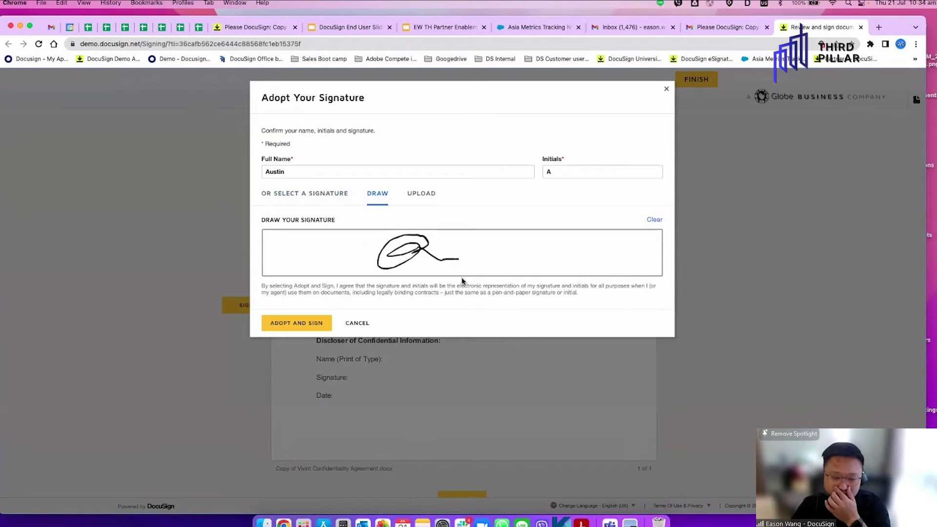
{"action": "left_click", "coordinate": [324, 194]}
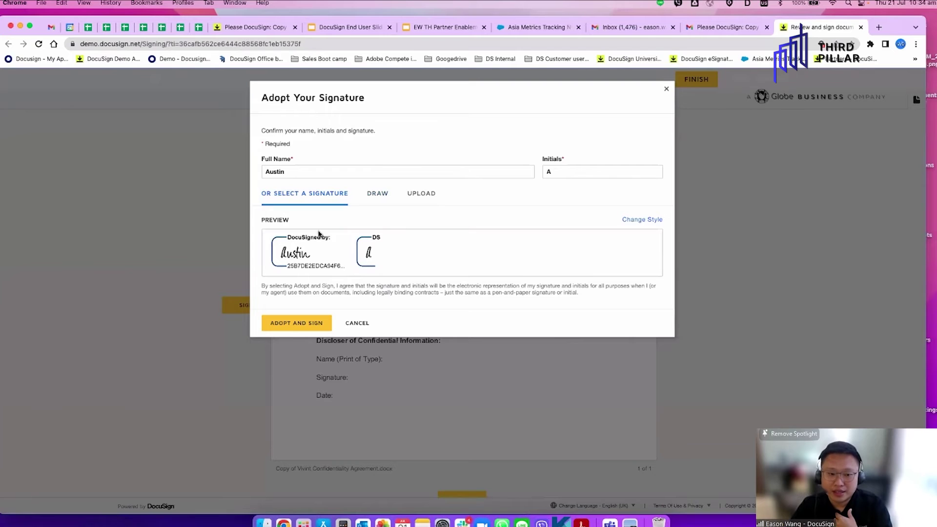
{"action": "left_click", "coordinate": [419, 198]}
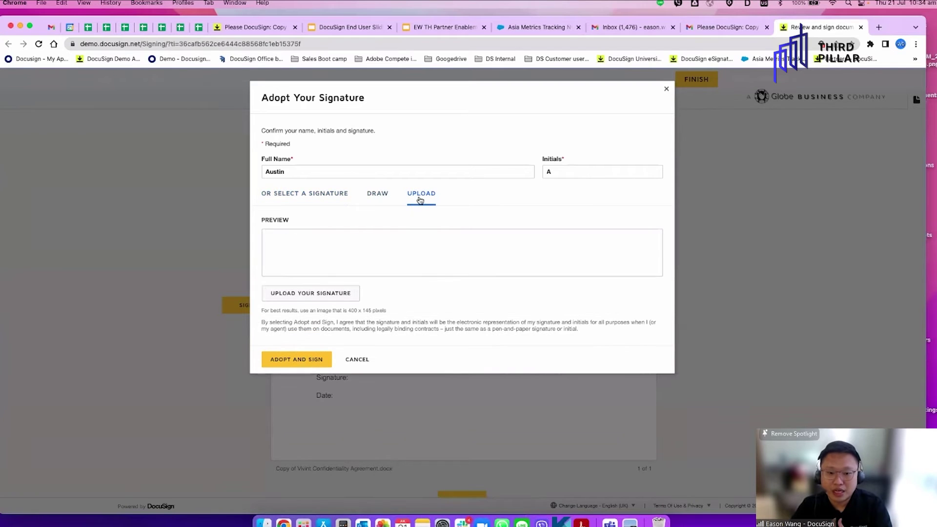
{"action": "left_click", "coordinate": [374, 197]}
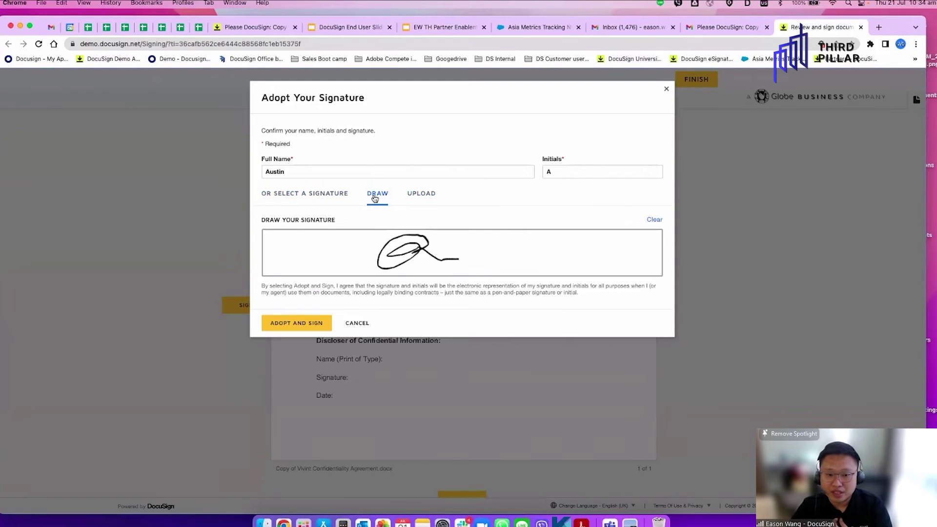
{"action": "left_click", "coordinate": [300, 324]}
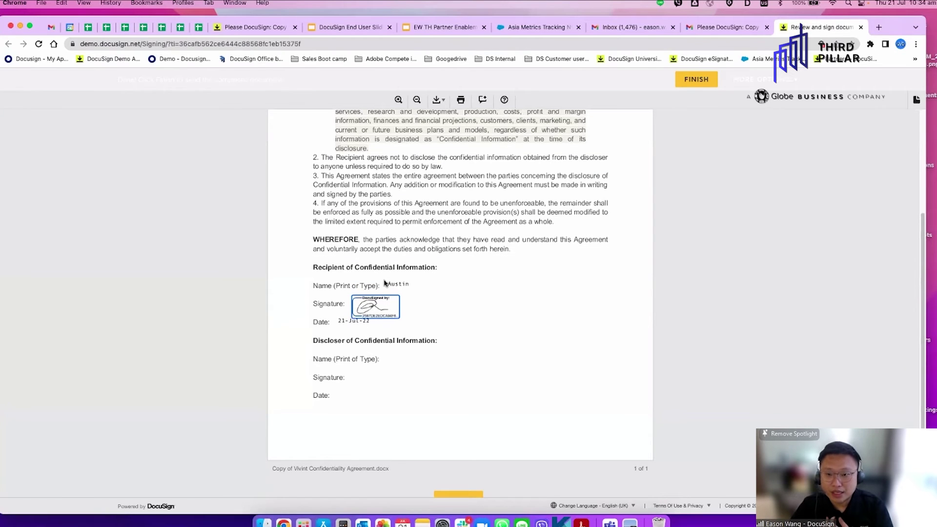
Finish the first signer's signing and decline saving a copy with a new account
{"action": "scroll", "coordinate": [670, 248], "scroll_direction": "up", "scroll_amount": 2}
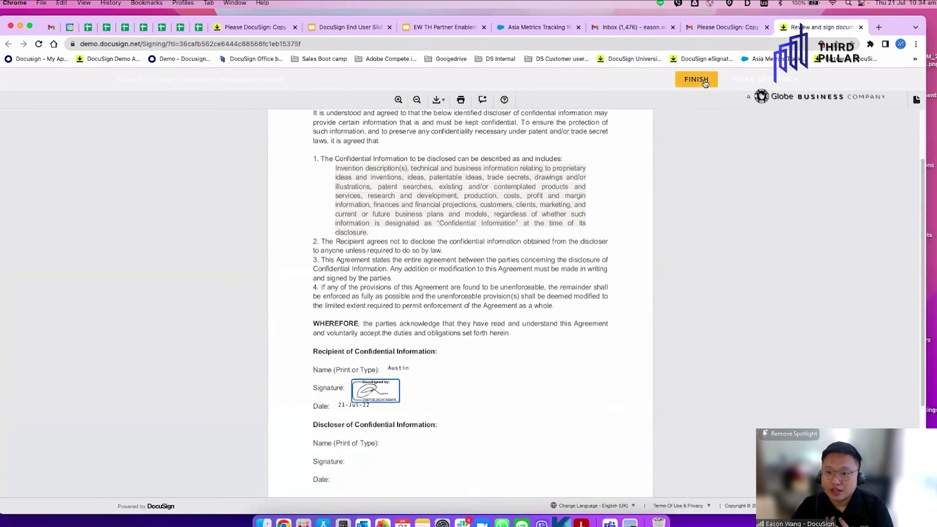
{"action": "left_click", "coordinate": [698, 80]}
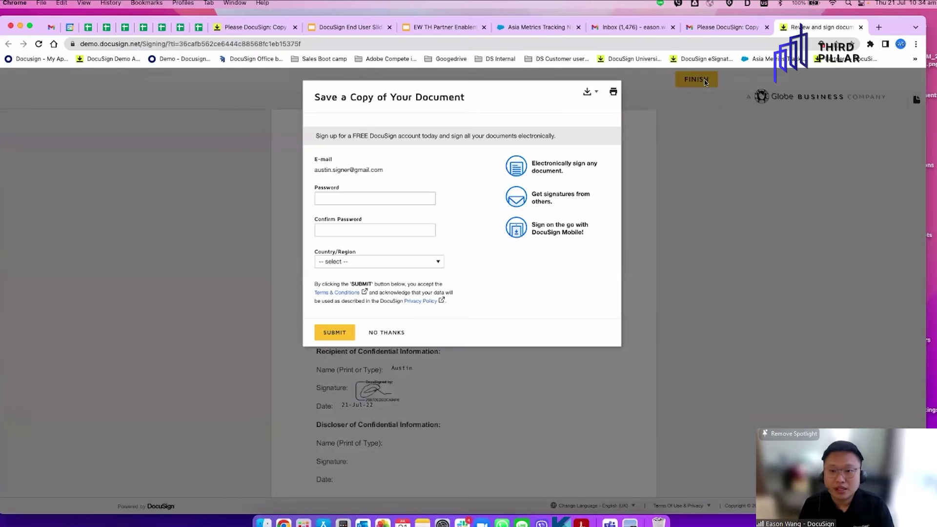
{"action": "left_click", "coordinate": [398, 333]}
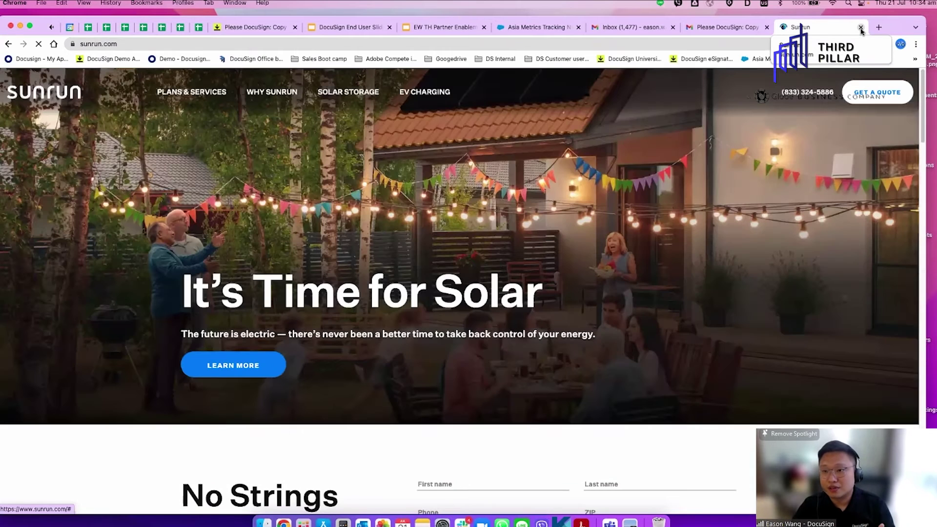
Close the Sunrun tab and reload the envelope details to show the first signer as Signed
{"action": "left_click", "coordinate": [861, 28]}
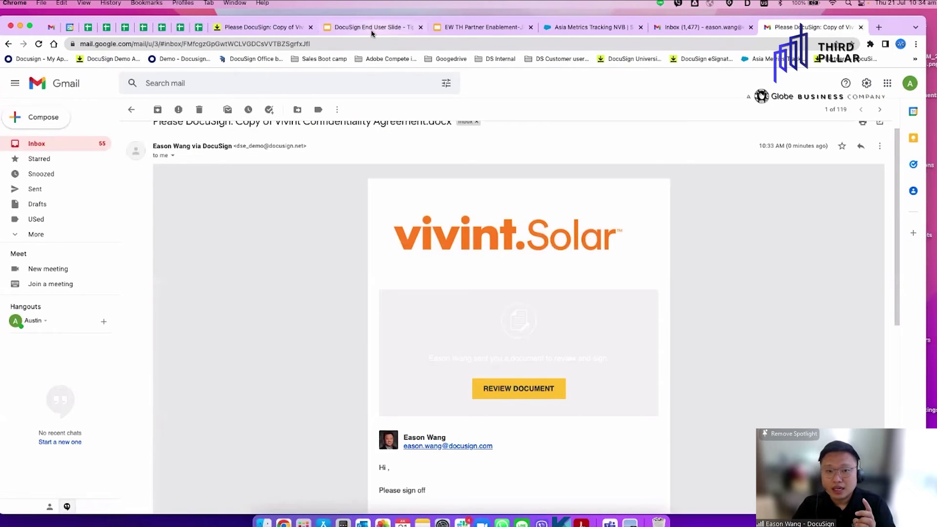
{"action": "left_click", "coordinate": [256, 28]}
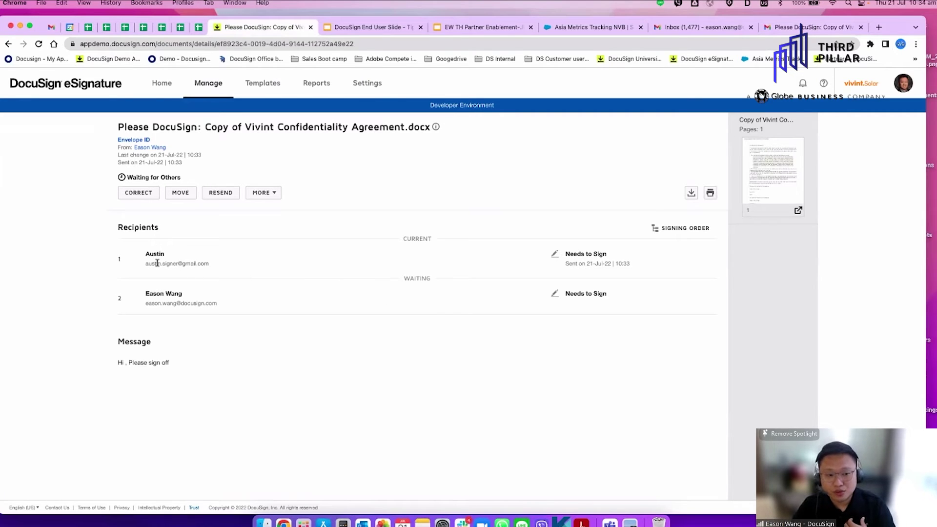
{"action": "left_click", "coordinate": [37, 45]}
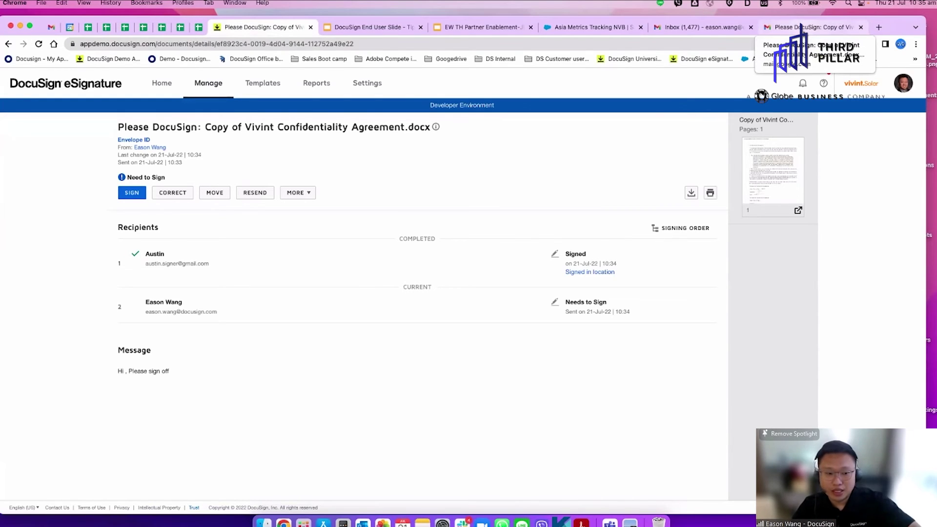
In Gmail, switch to the sender's account and open the newest Please DocuSign email's signing page
{"action": "left_click", "coordinate": [814, 28]}
{"action": "left_click", "coordinate": [909, 83]}
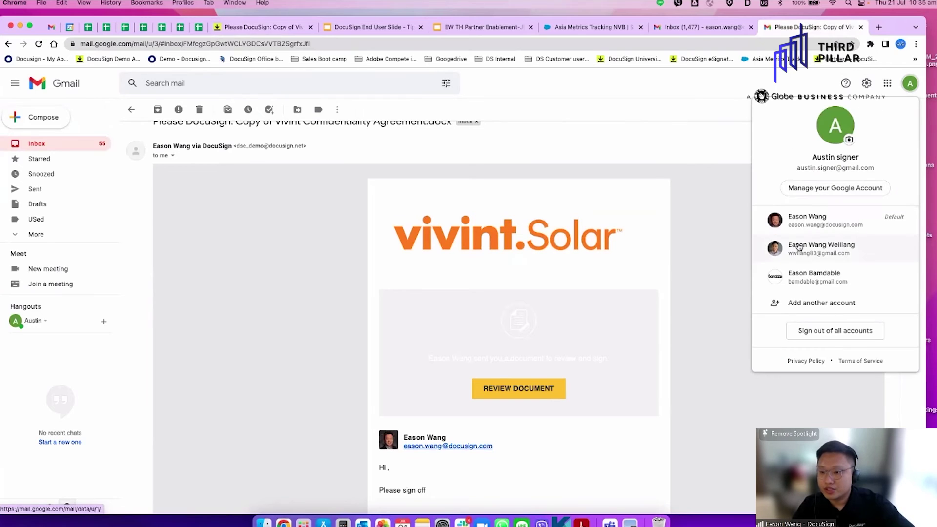
{"action": "left_click", "coordinate": [816, 218]}
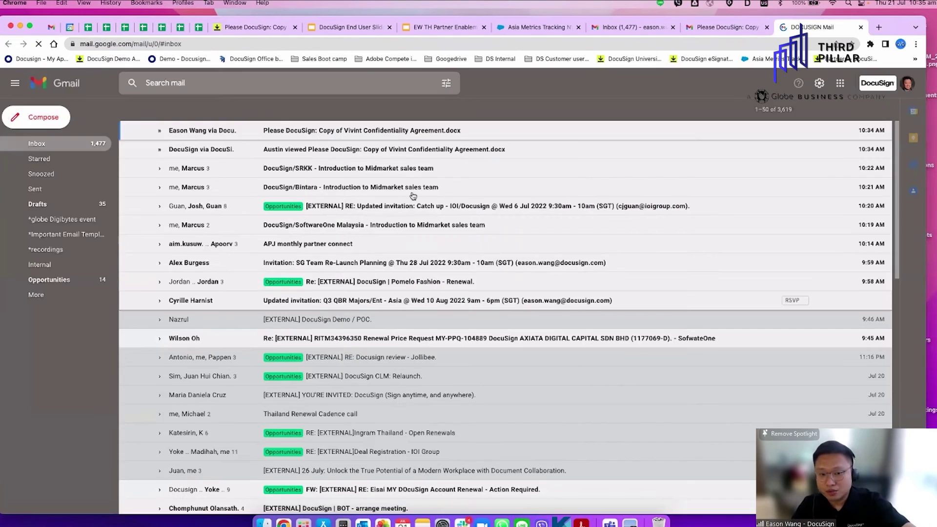
{"action": "left_click", "coordinate": [404, 130]}
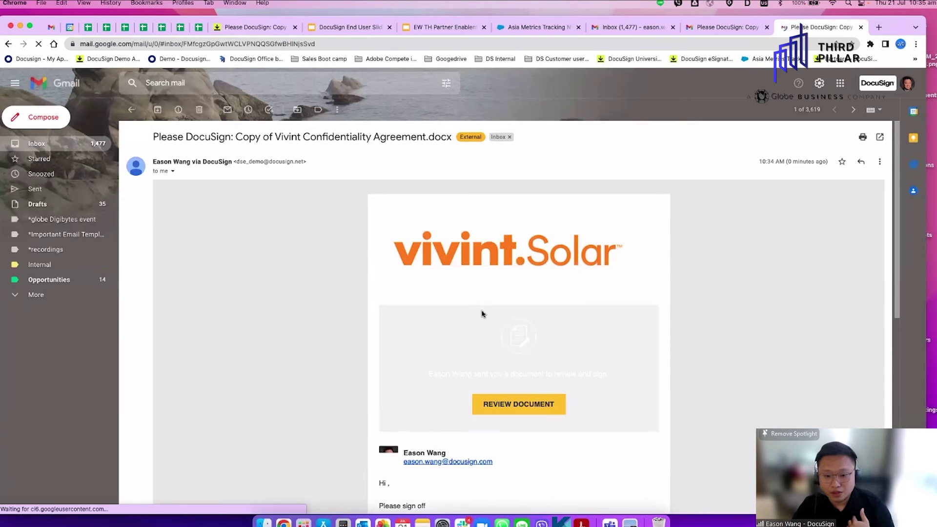
{"action": "left_click", "coordinate": [534, 411]}
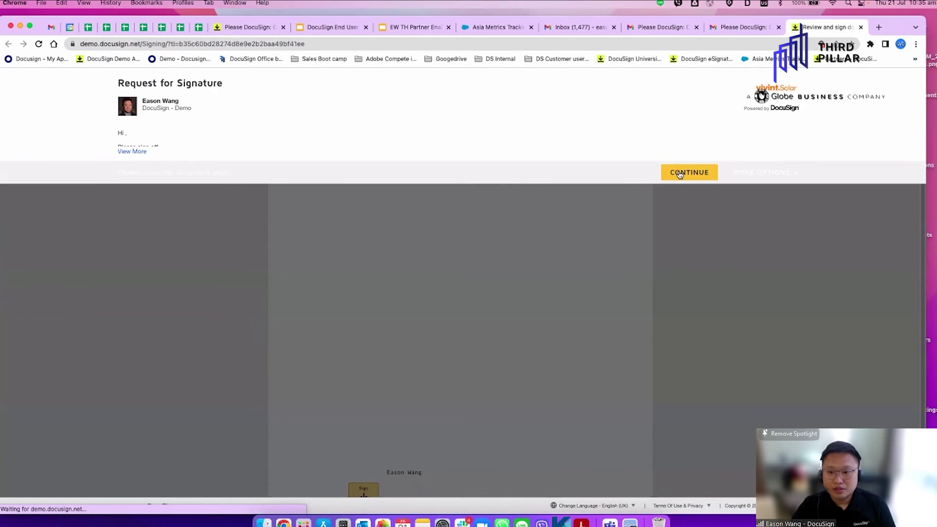
Sign the Discloser Signature field, finish signing, and decline logging in to DocuSign
{"action": "left_click", "coordinate": [680, 174]}
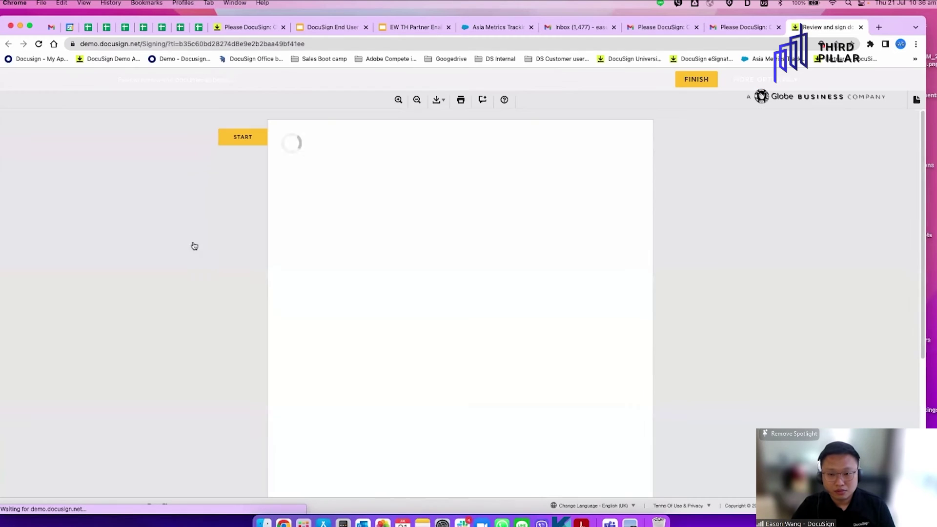
{"action": "left_click", "coordinate": [236, 137]}
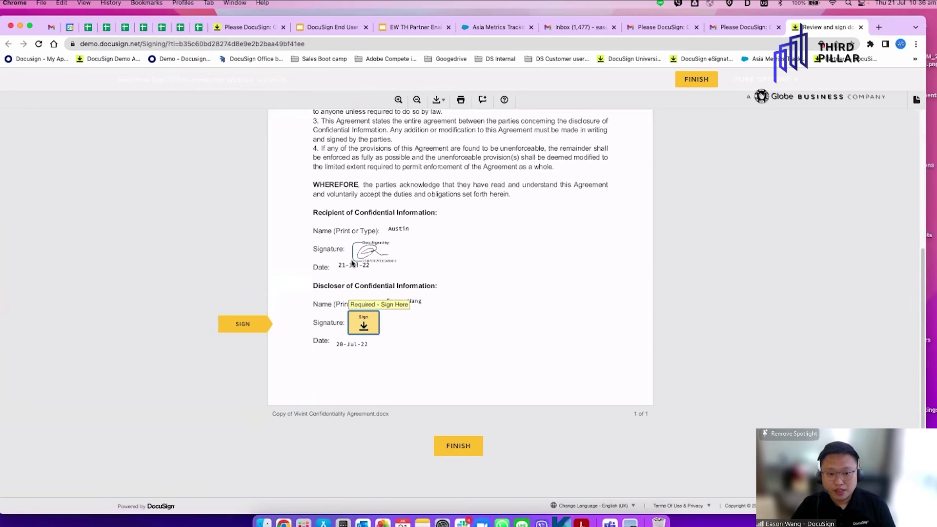
{"action": "left_click", "coordinate": [364, 325]}
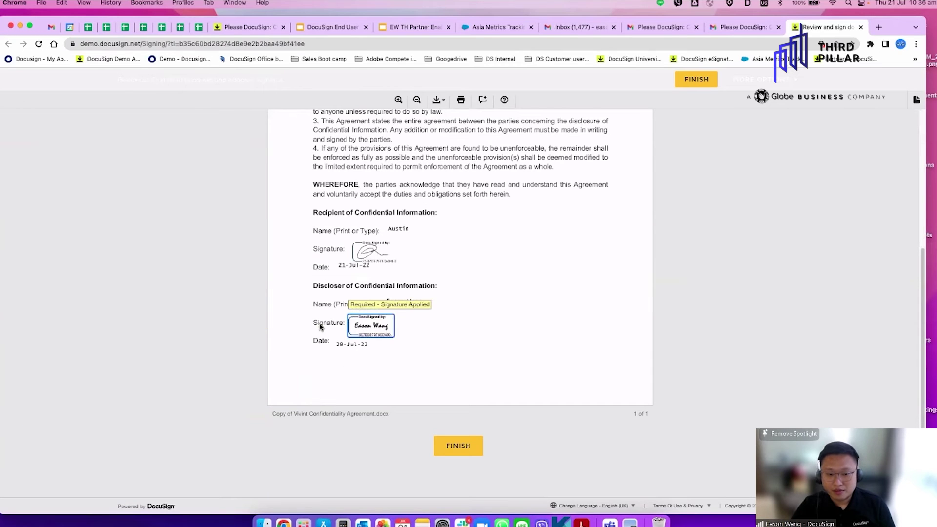
{"action": "left_click", "coordinate": [457, 445]}
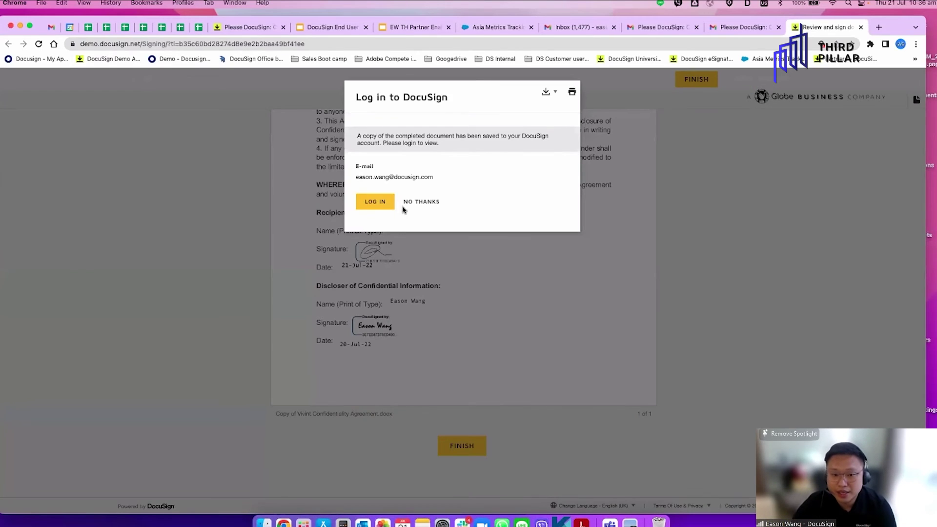
{"action": "left_click", "coordinate": [412, 203]}
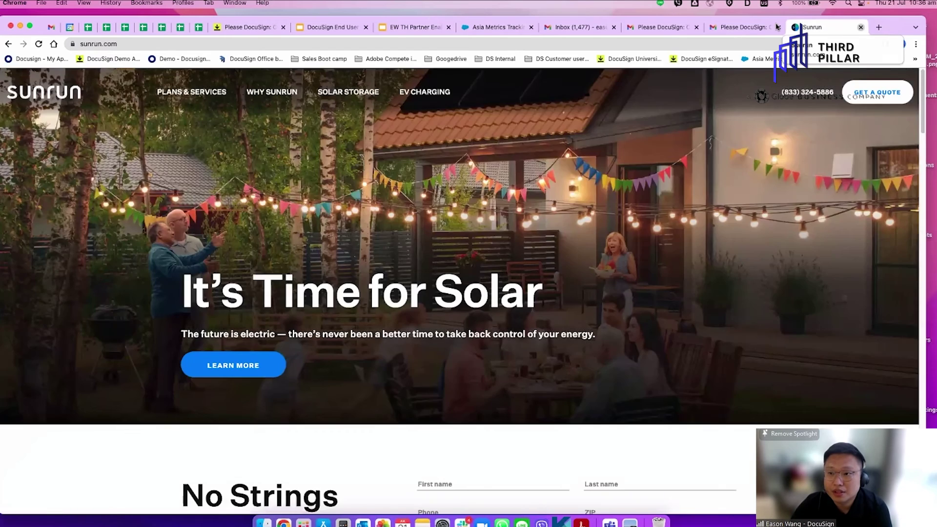
Close the Sunrun tab, return to the inbox, and reload the envelope details page
{"action": "left_click", "coordinate": [860, 28]}
{"action": "left_click", "coordinate": [58, 149]}
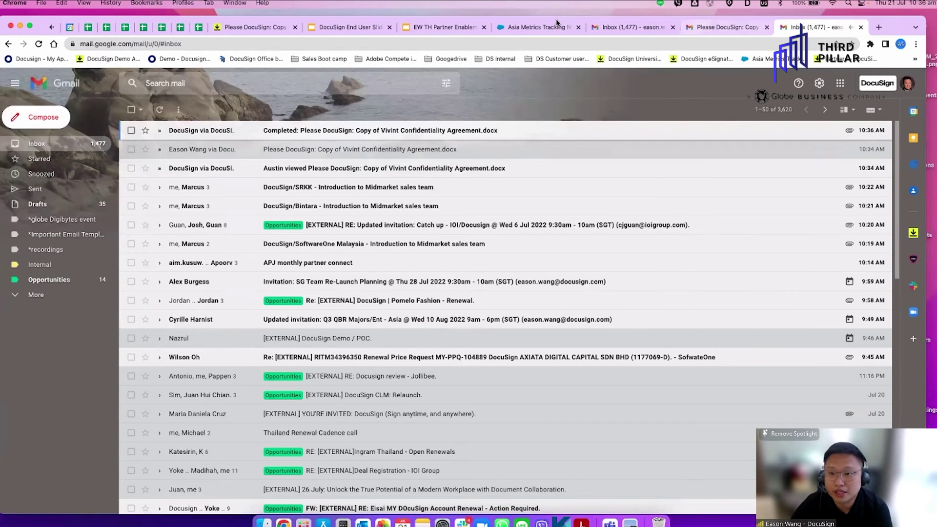
{"action": "left_click", "coordinate": [257, 27]}
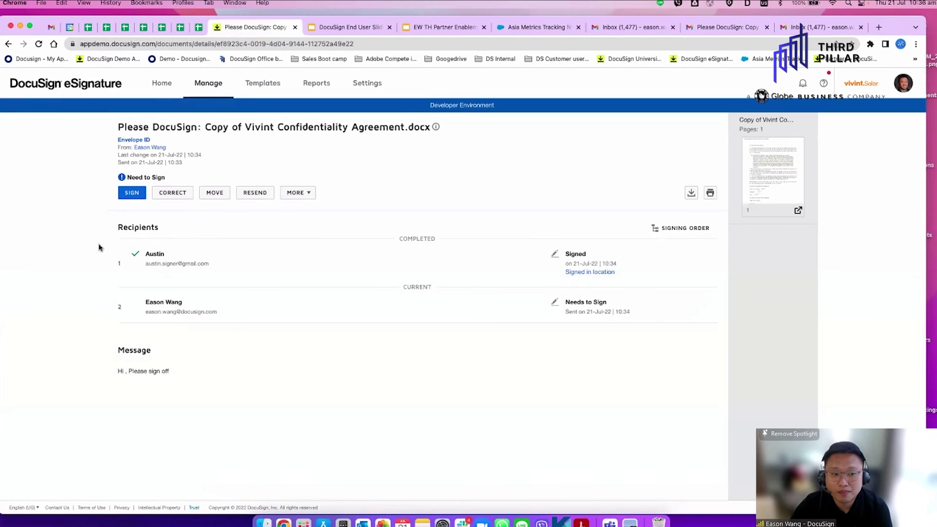
{"action": "left_click", "coordinate": [38, 44]}
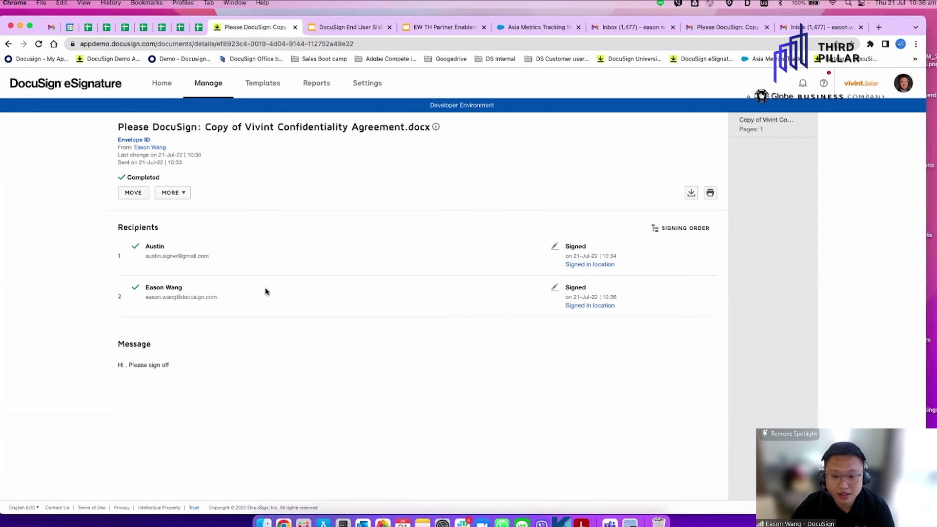
{"action": "left_click", "coordinate": [181, 195]}
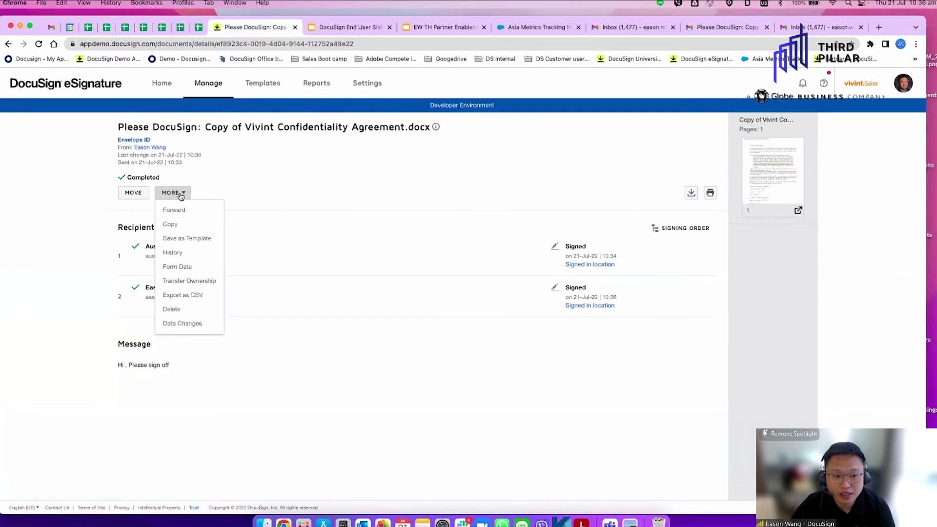
{"action": "left_click", "coordinate": [186, 257]}
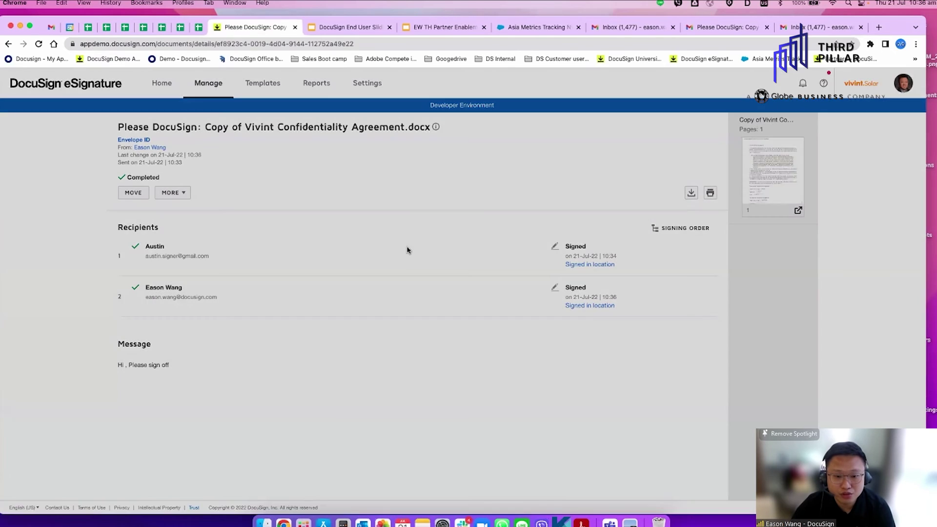
{"action": "left_click_drag", "start_coordinate": [672, 258], "coordinate": [663, 420]}
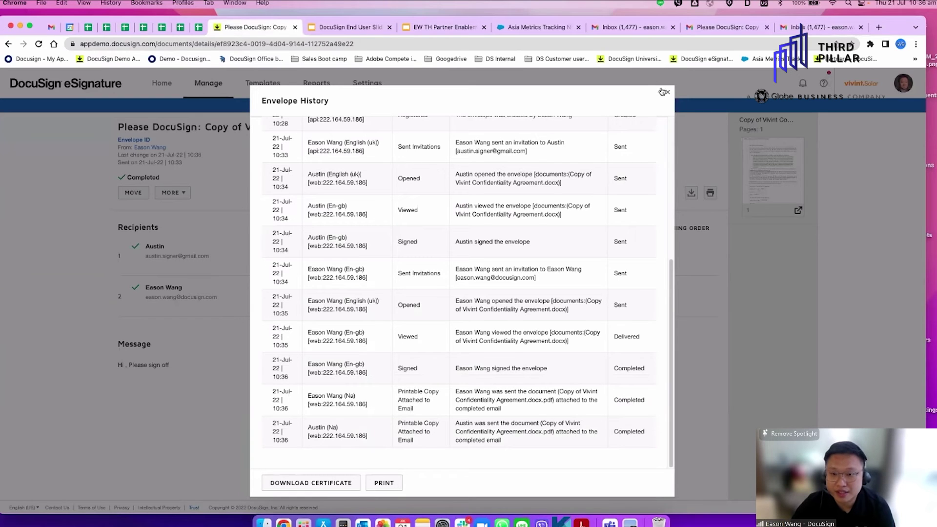
{"action": "left_click", "coordinate": [667, 92]}
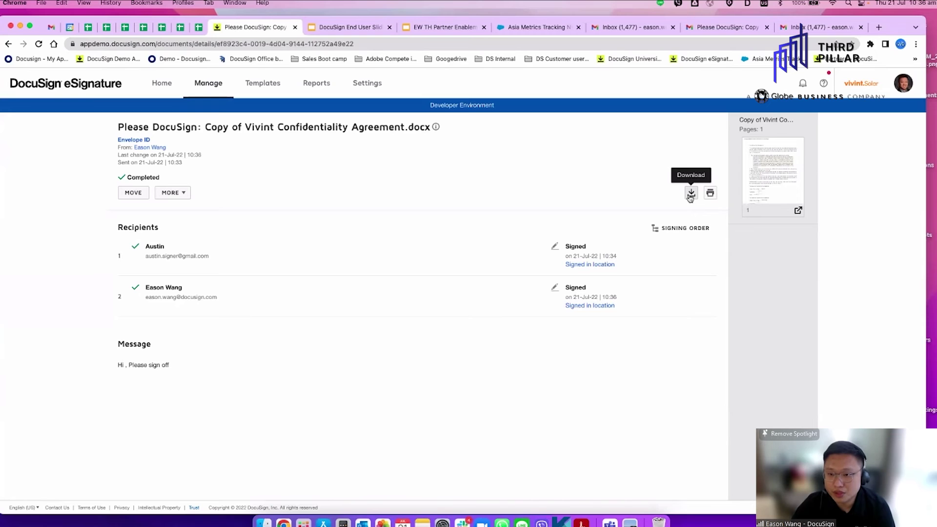
Download the signed document with its Certificate of Completion, then select both PDFs in Finder
{"action": "left_click", "coordinate": [691, 195]}
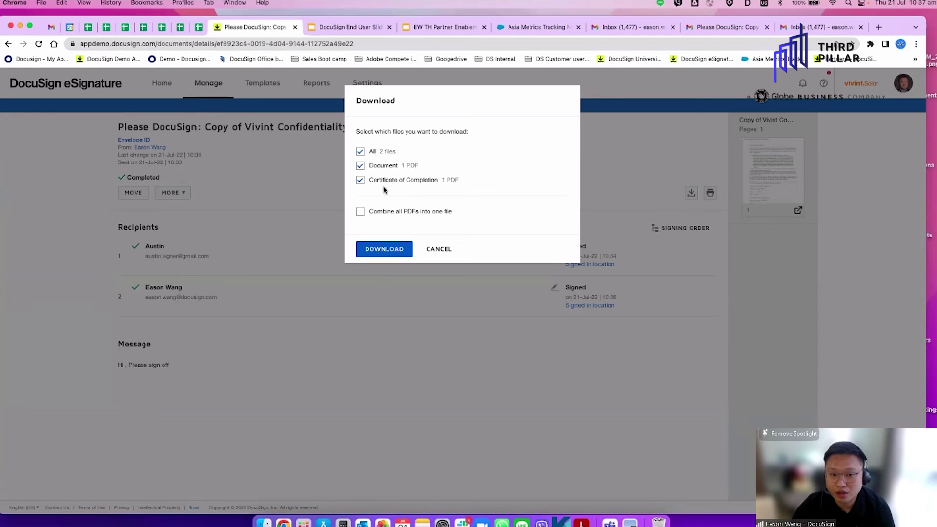
{"action": "left_click", "coordinate": [385, 252]}
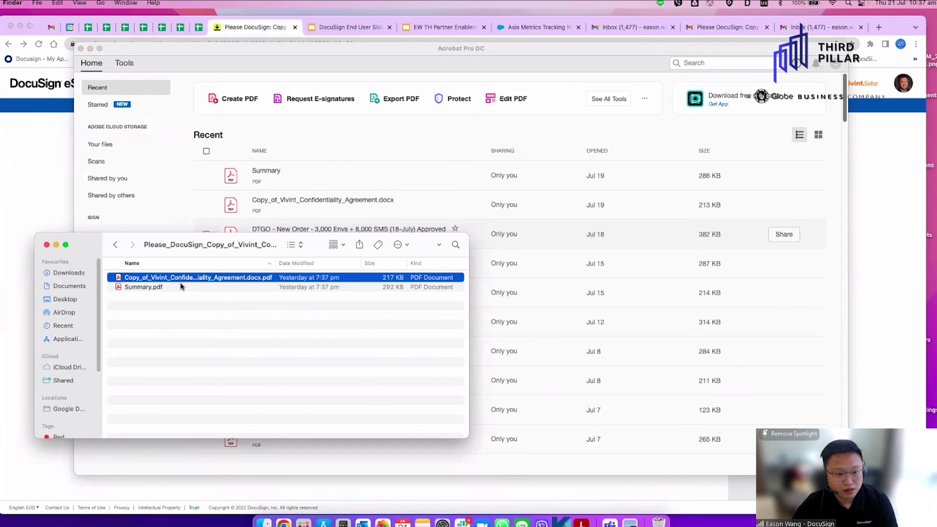
{"action": "left_click", "coordinate": [181, 287], "text": "shift"}
{"action": "right_click", "coordinate": [182, 287]}
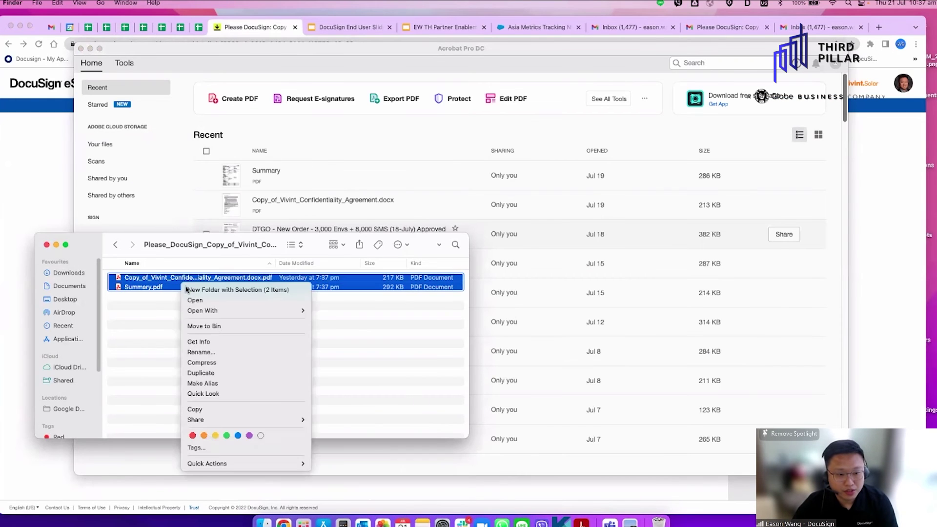
Open the signed agreement and Summary.pdf certificate in Acrobat, check both signers' events, and dismiss the cannot-edit alert
{"action": "left_click", "coordinate": [215, 300]}
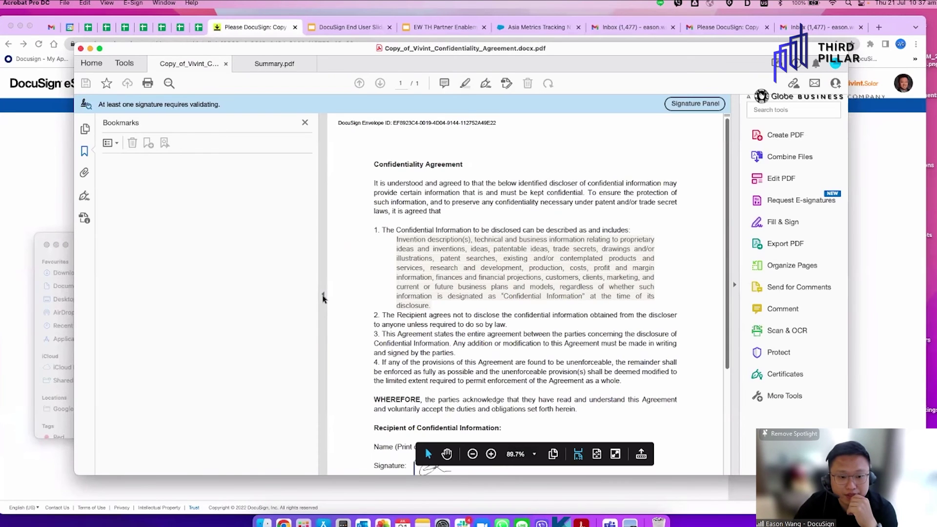
{"action": "scroll", "coordinate": [355, 263], "scroll_direction": "down", "scroll_amount": 10}
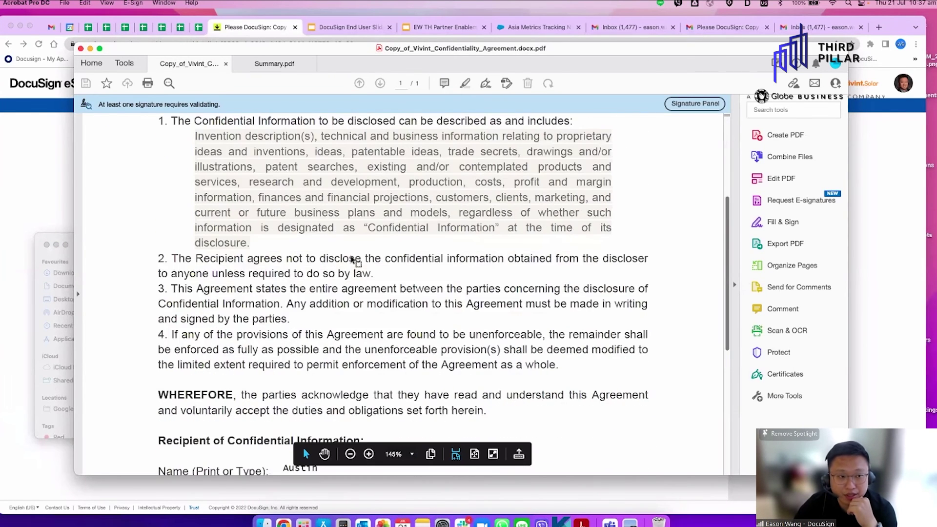
{"action": "left_click", "coordinate": [267, 65]}
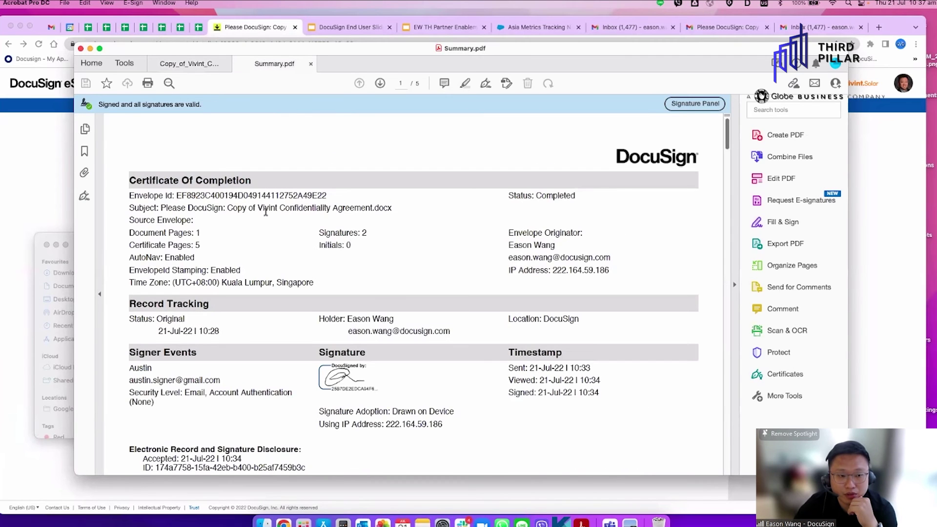
{"action": "scroll", "coordinate": [371, 322], "scroll_direction": "down", "scroll_amount": 3}
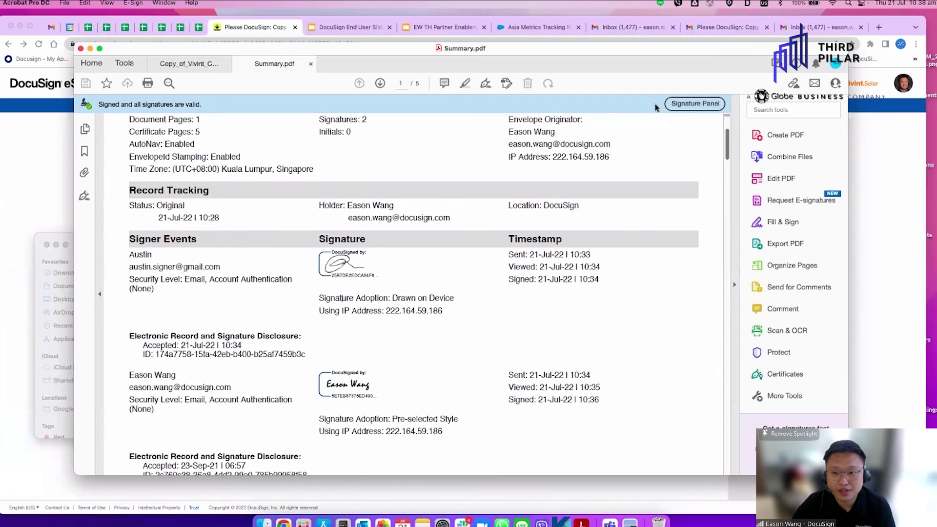
{"action": "scroll", "coordinate": [655, 107], "scroll_direction": "down", "scroll_amount": 5}
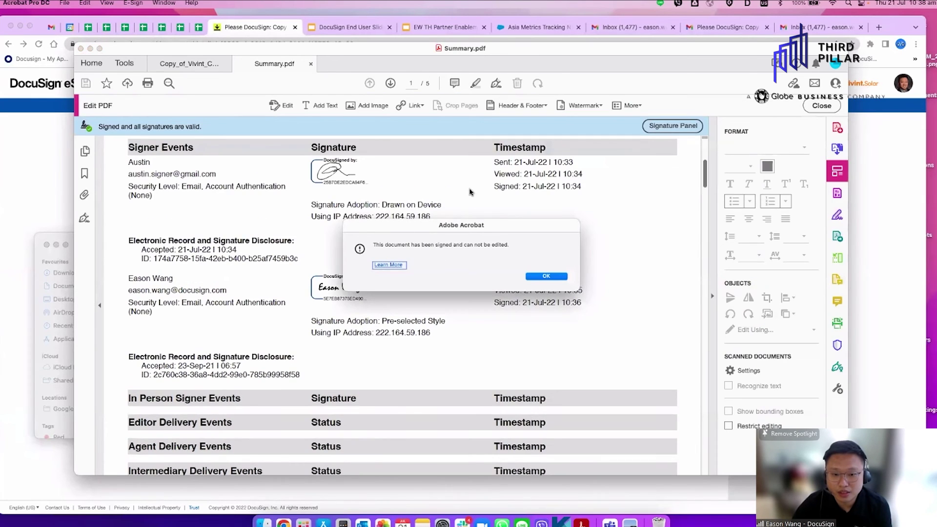
{"action": "left_click", "coordinate": [553, 277]}
{"action": "left_click", "coordinate": [21, 198]}
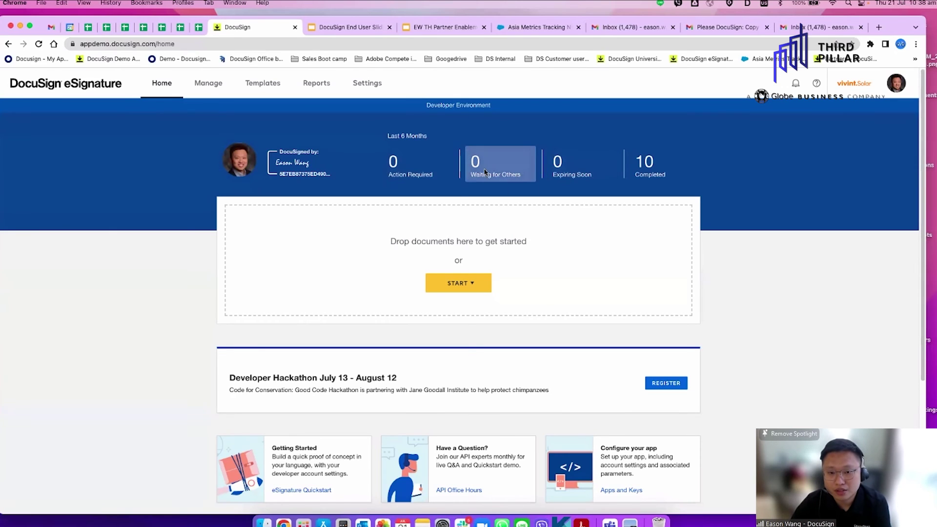
{"action": "left_click", "coordinate": [651, 166]}
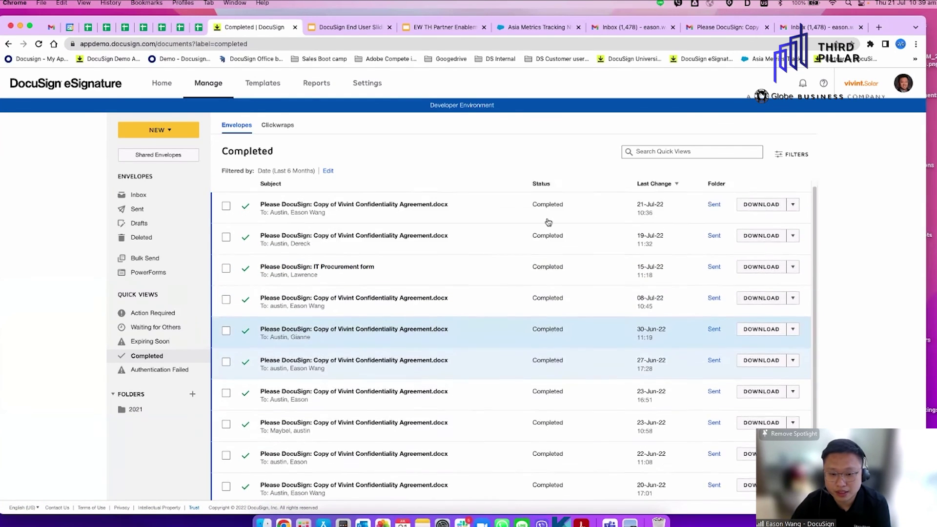
{"action": "left_click", "coordinate": [679, 151]}
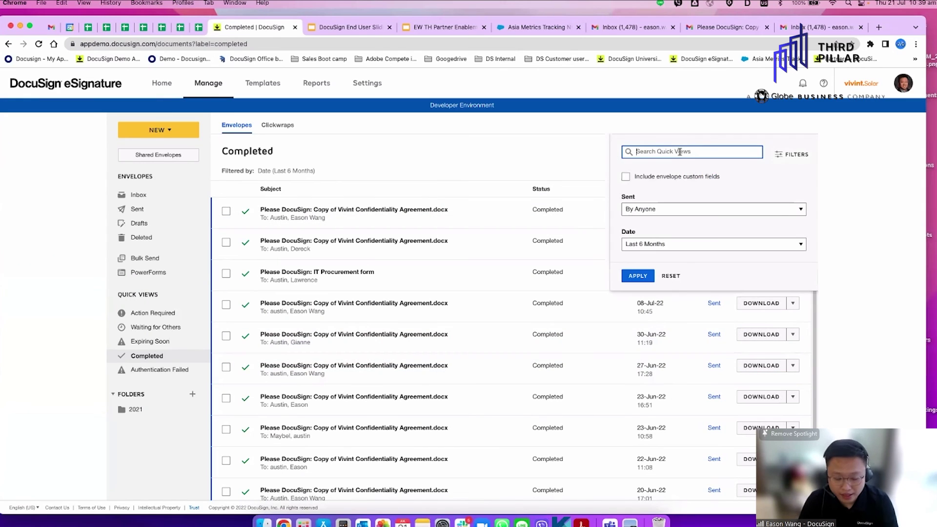
{"action": "type", "text": "it"}
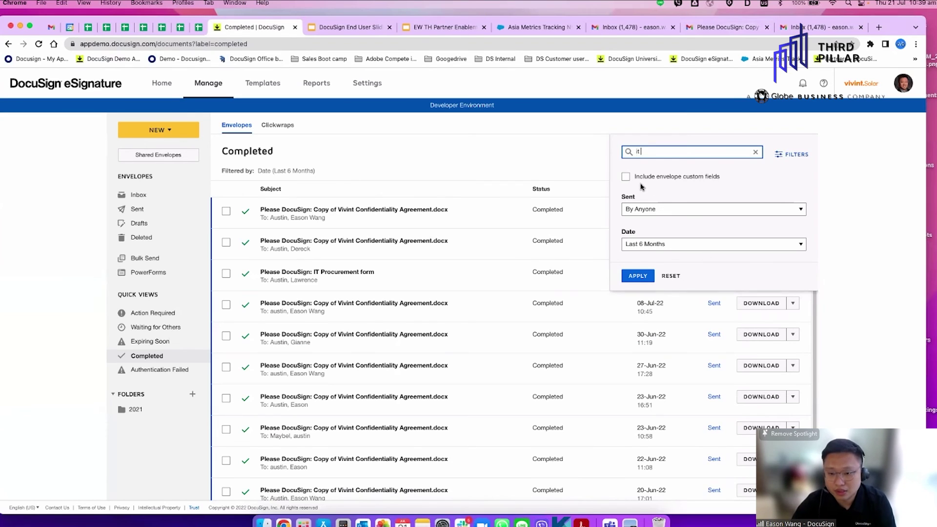
{"action": "left_click", "coordinate": [638, 276]}
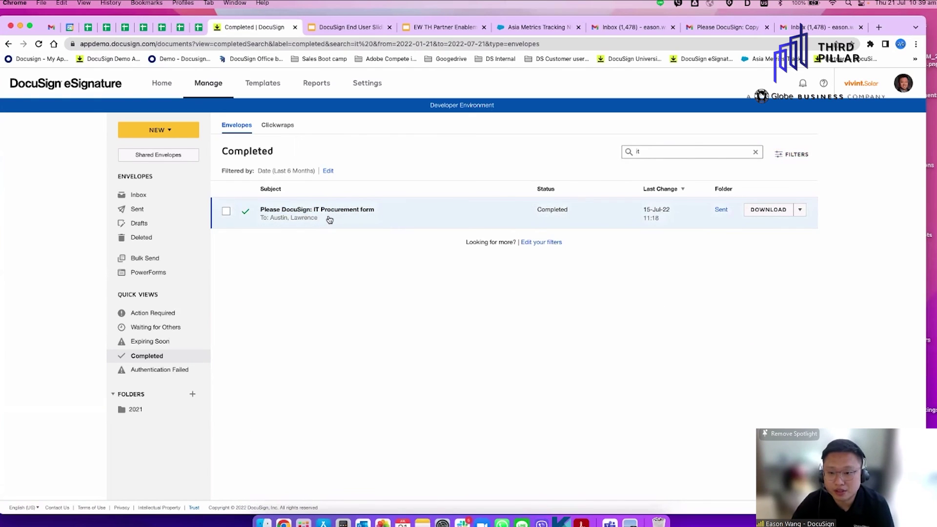
{"action": "left_click", "coordinate": [174, 90]}
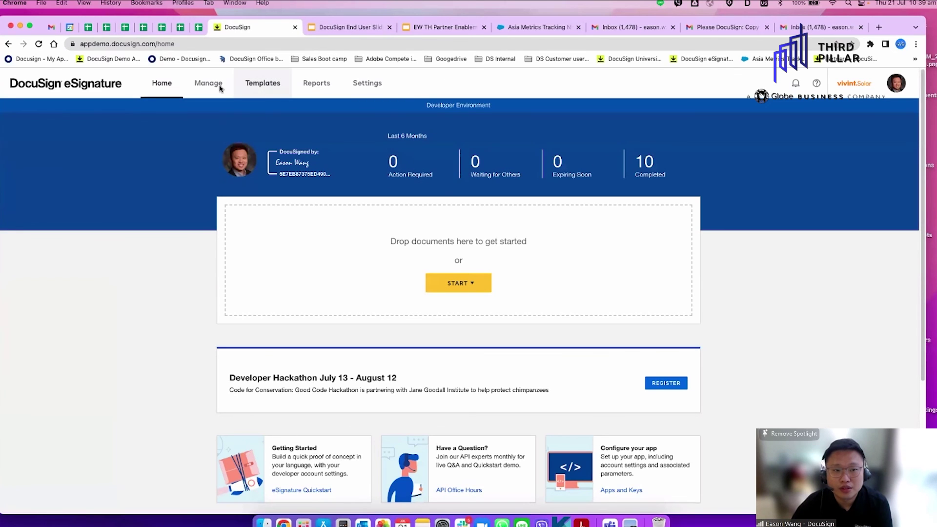
From Templates, start an envelope with the Sales Boot Camp template, review its form, then close it unsent
{"action": "left_click", "coordinate": [256, 86]}
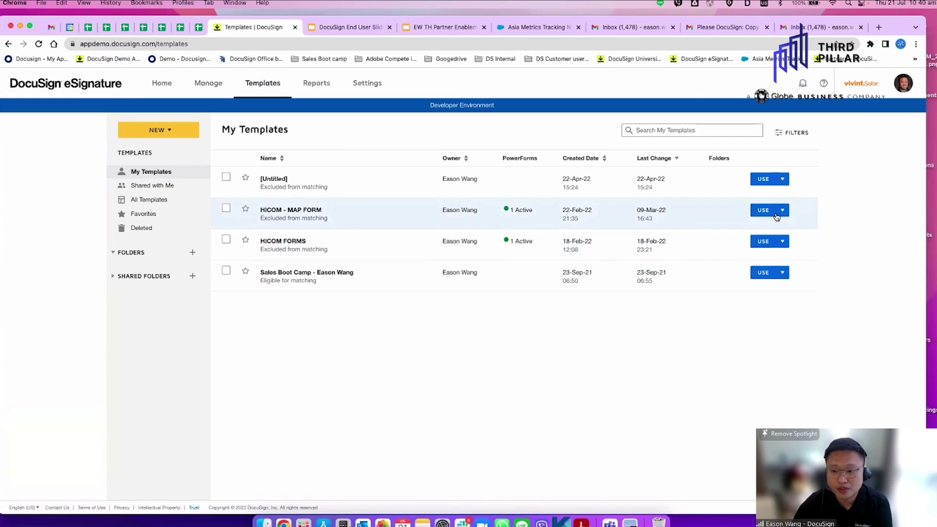
{"action": "left_click", "coordinate": [761, 274]}
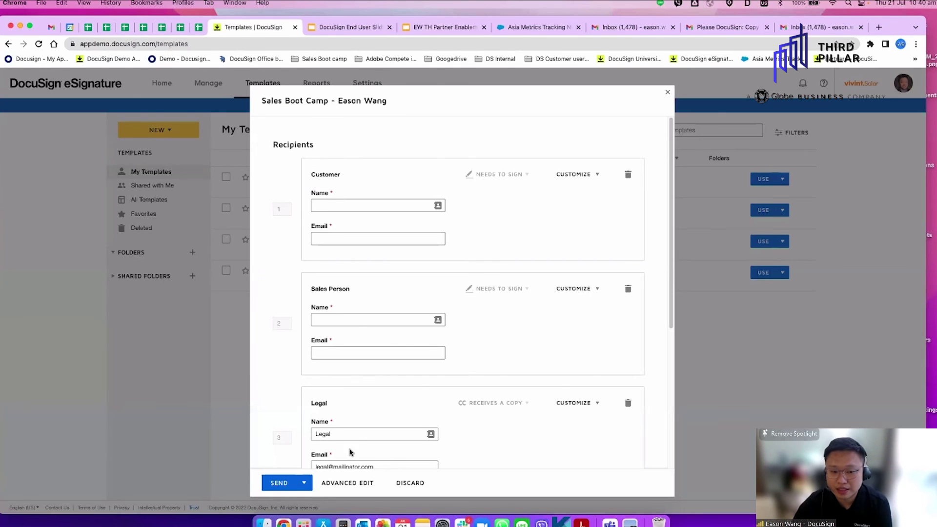
{"action": "scroll", "coordinate": [355, 444], "scroll_direction": "down", "scroll_amount": 5}
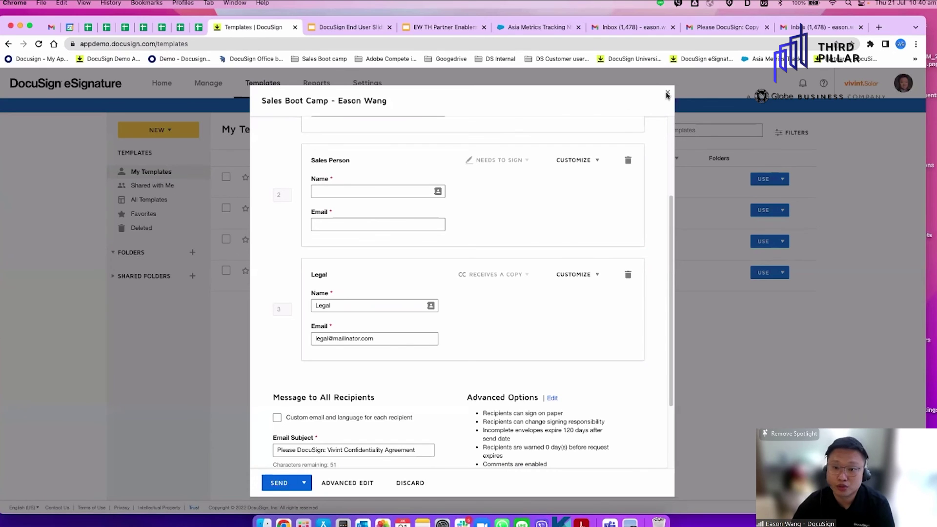
{"action": "left_click", "coordinate": [667, 93]}
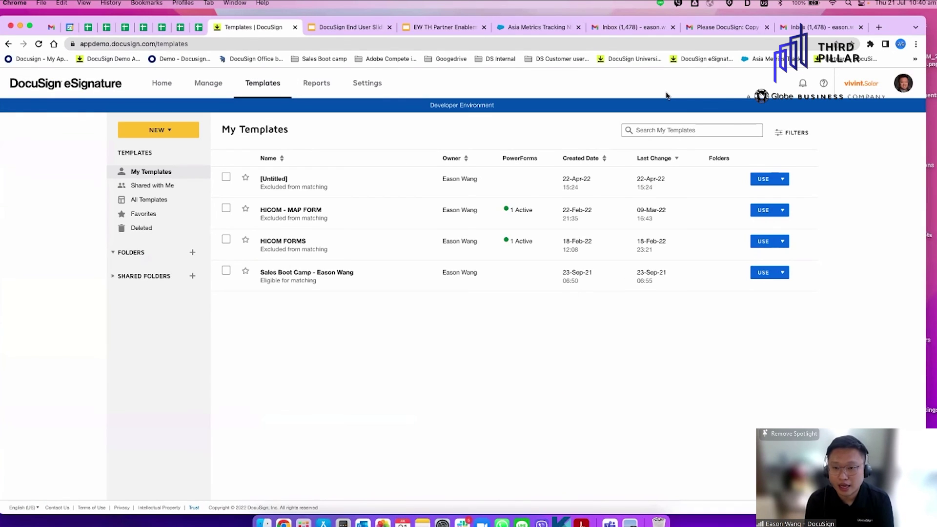